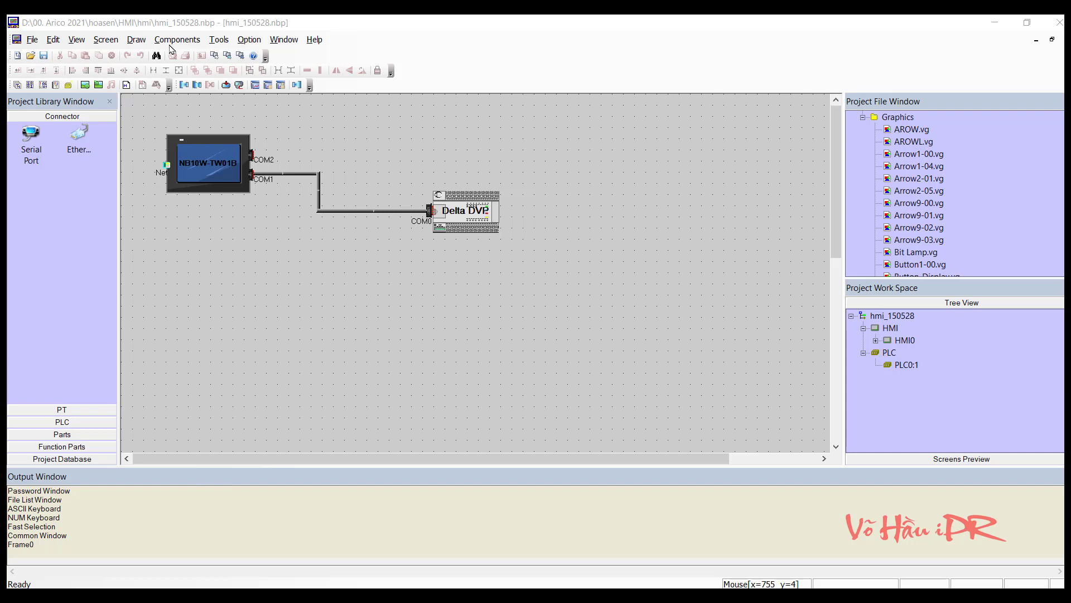
- Open the HMI upload operation and confirm the USB port as its communication method
{"action": "left_click", "coordinate": [177, 39]}
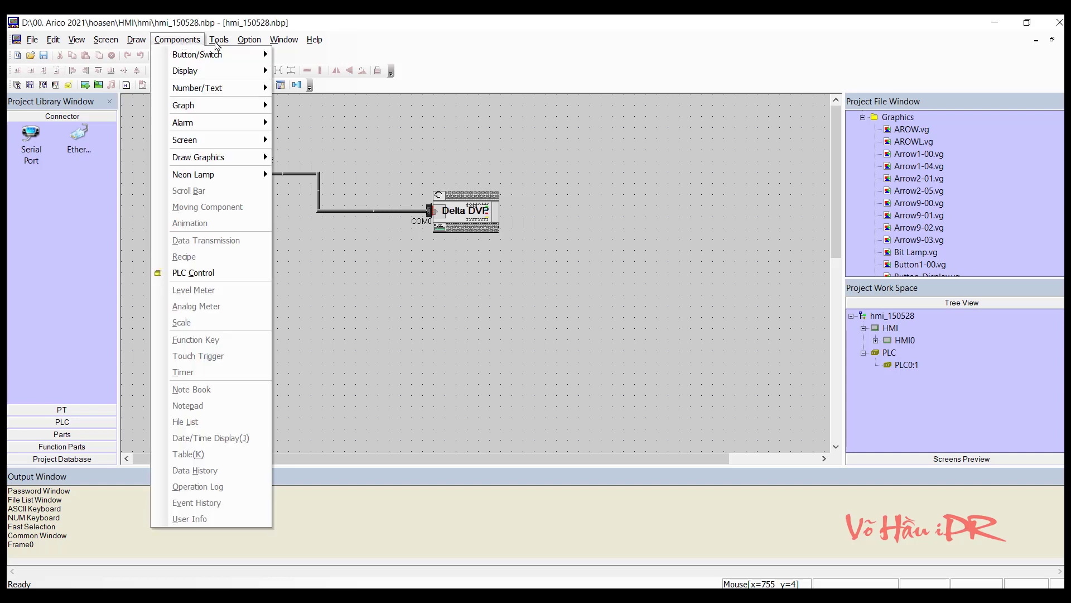
{"action": "mouse_move", "coordinate": [220, 40]}
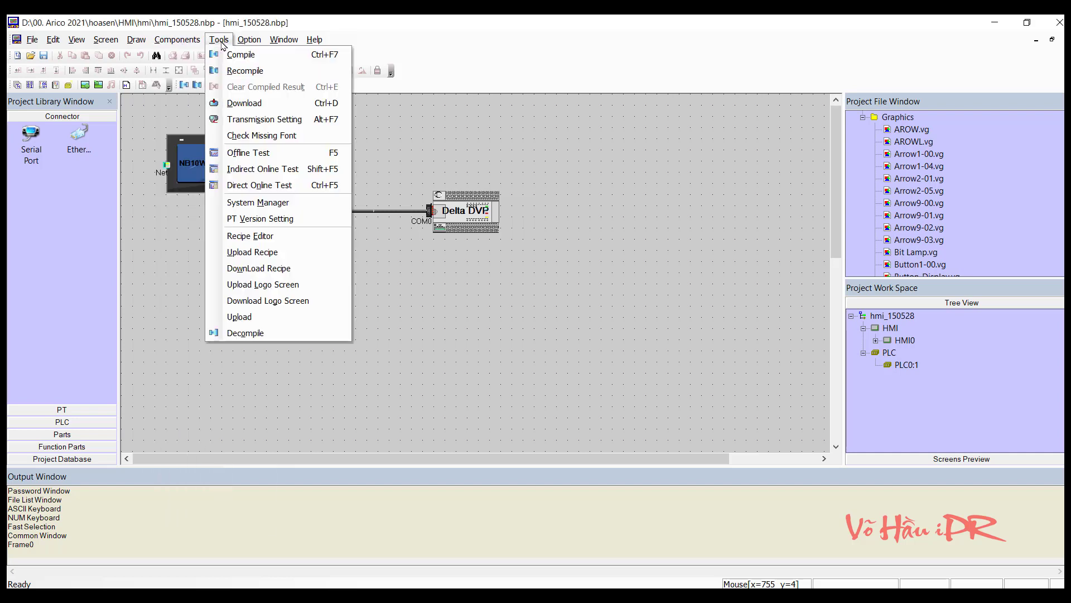
{"action": "left_click", "coordinate": [249, 317]}
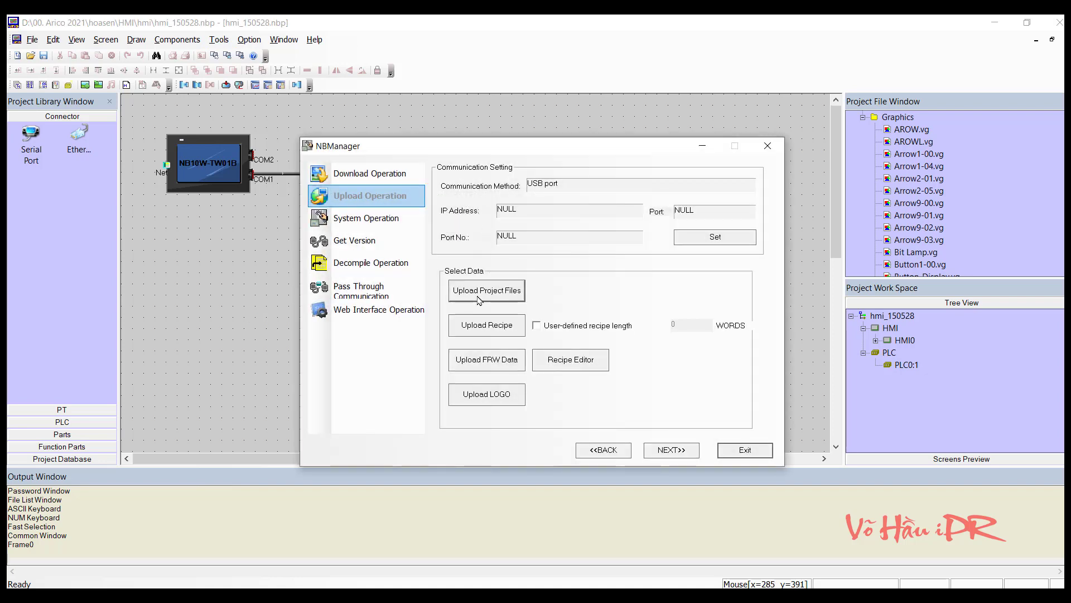
{"action": "left_click", "coordinate": [715, 238]}
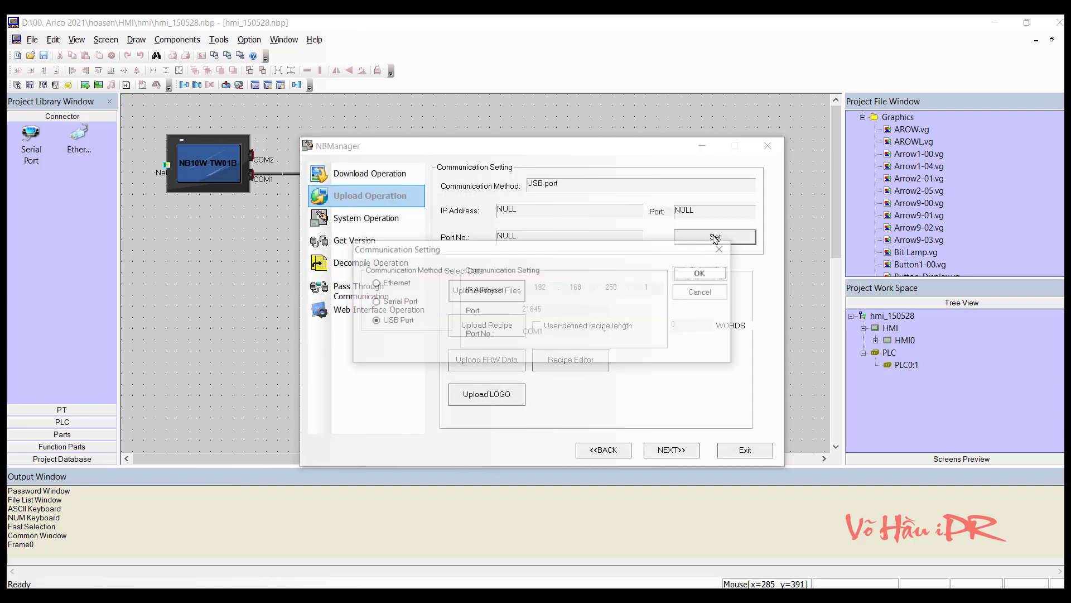
{"action": "left_click", "coordinate": [703, 273]}
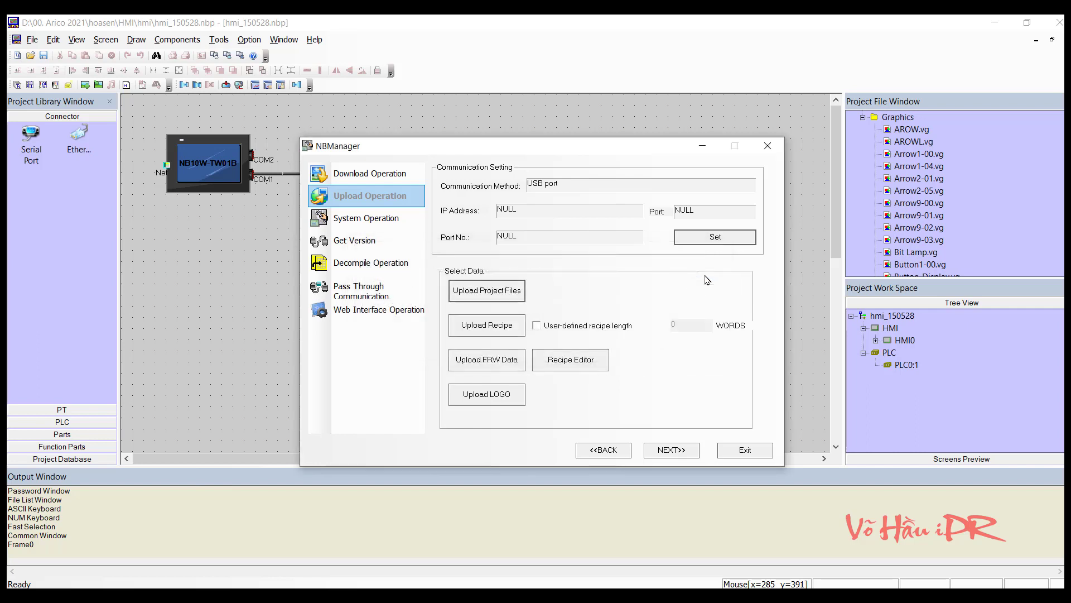
- Start uploading the project files with only Project Data included and choose the folder 00. Arico 2021 > 26. Hoa Sen as the save location
{"action": "left_click", "coordinate": [483, 291]}
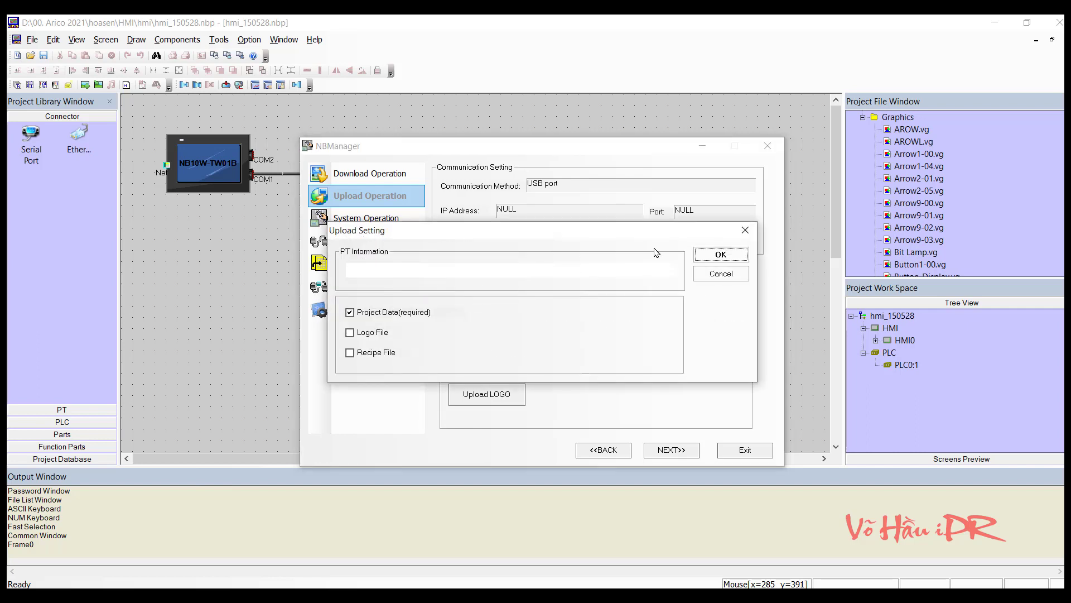
{"action": "left_click", "coordinate": [716, 258]}
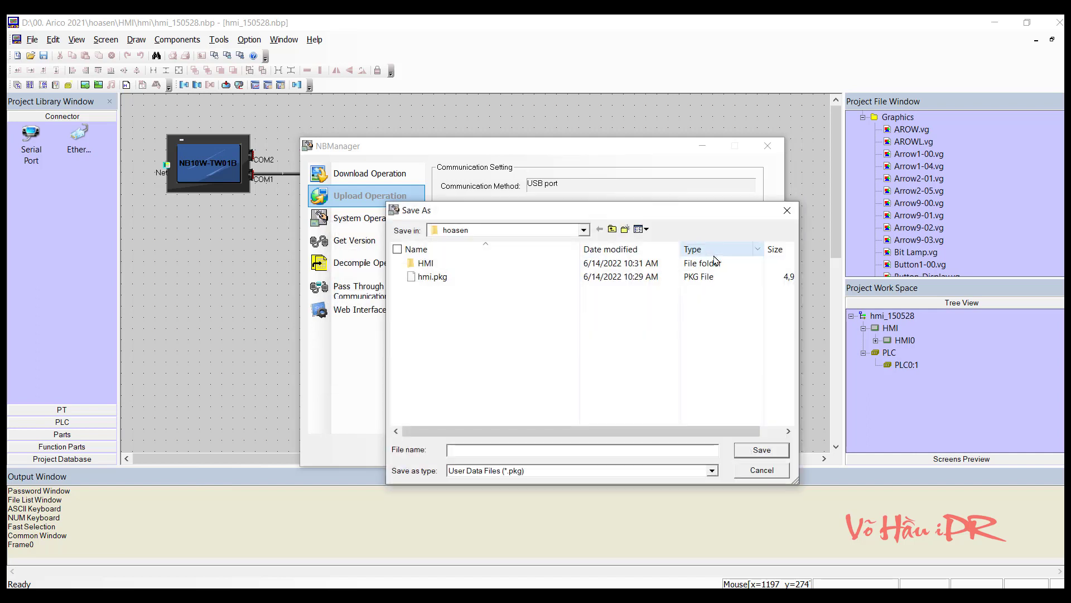
{"action": "left_click", "coordinate": [533, 230]}
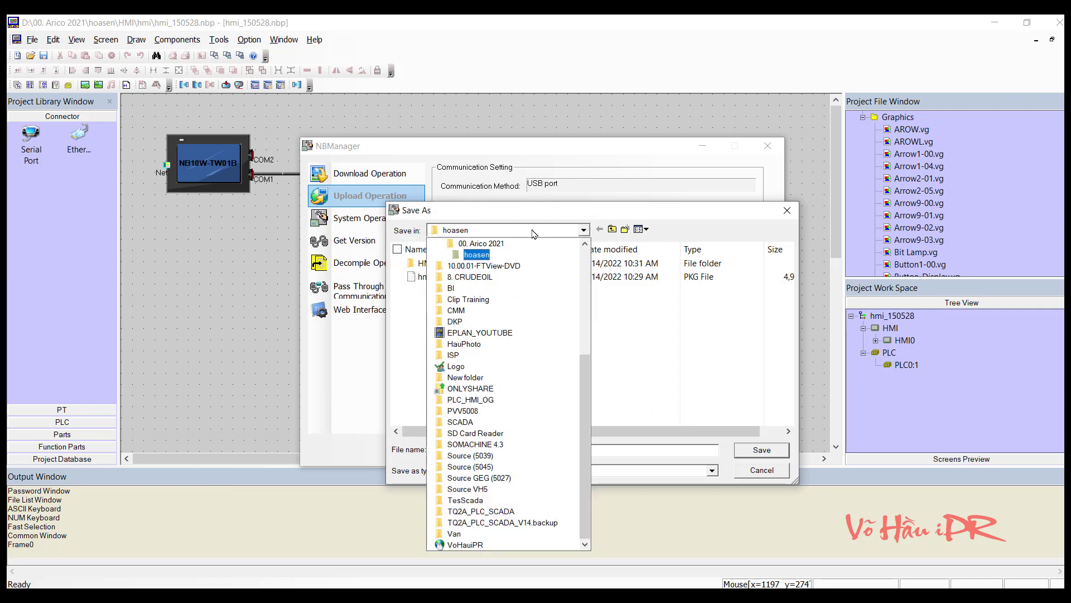
{"action": "left_click", "coordinate": [494, 245]}
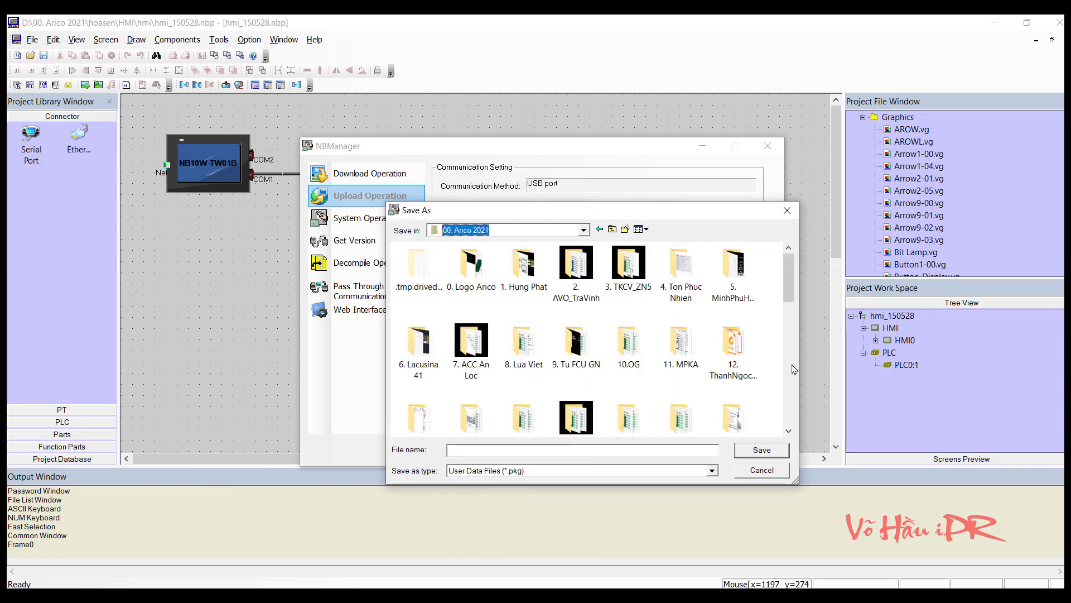
{"action": "left_click_drag", "start_coordinate": [787, 275], "coordinate": [790, 328]}
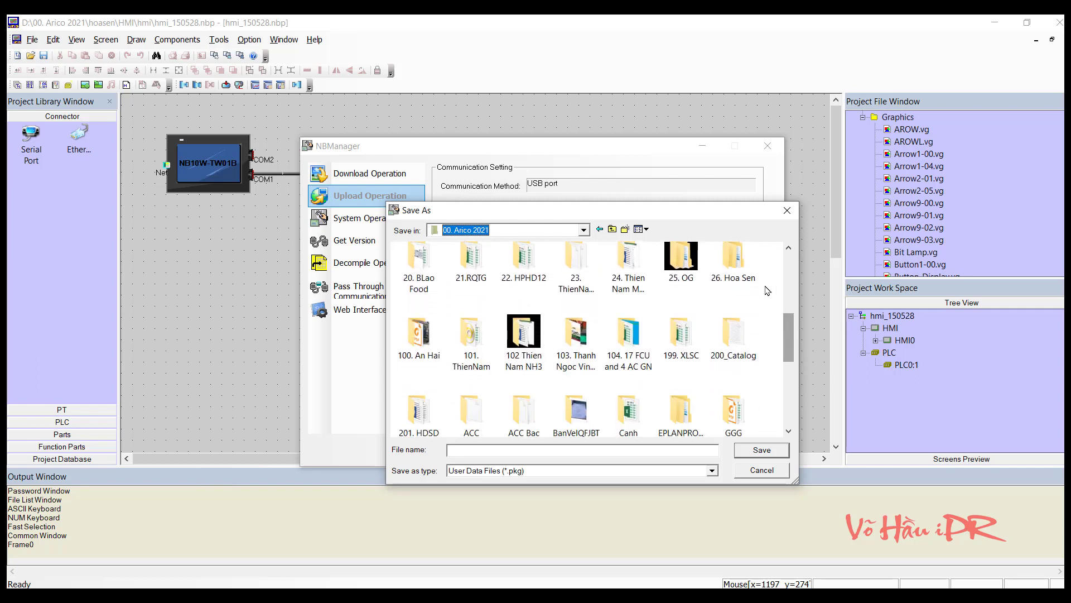
{"action": "double_click", "coordinate": [734, 259]}
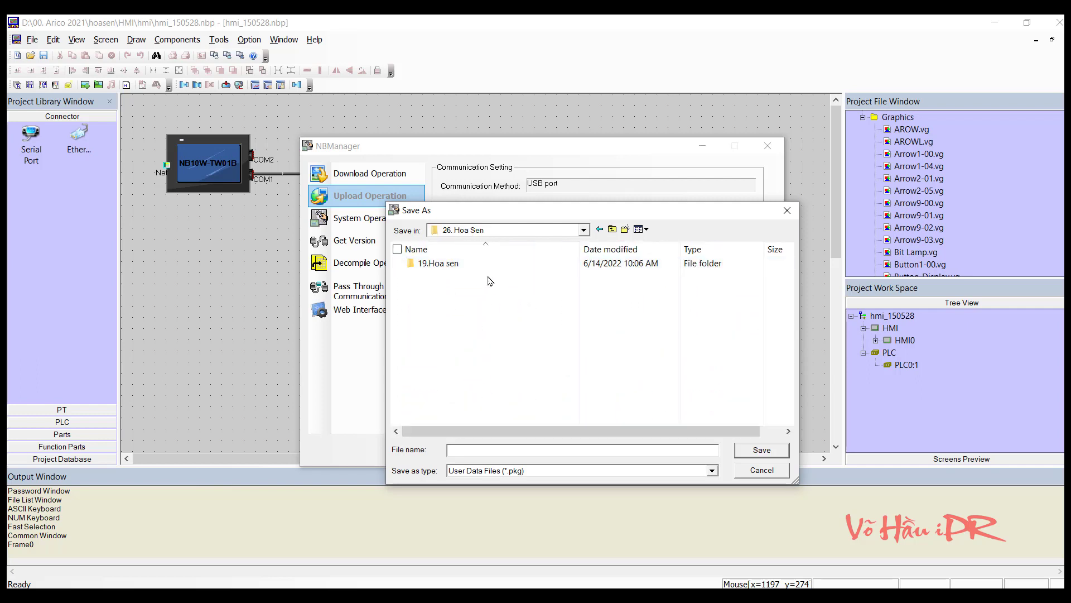
- Create a new folder named hoasen inside 26. Hoa Sen and open it
{"action": "left_click", "coordinate": [626, 231]}
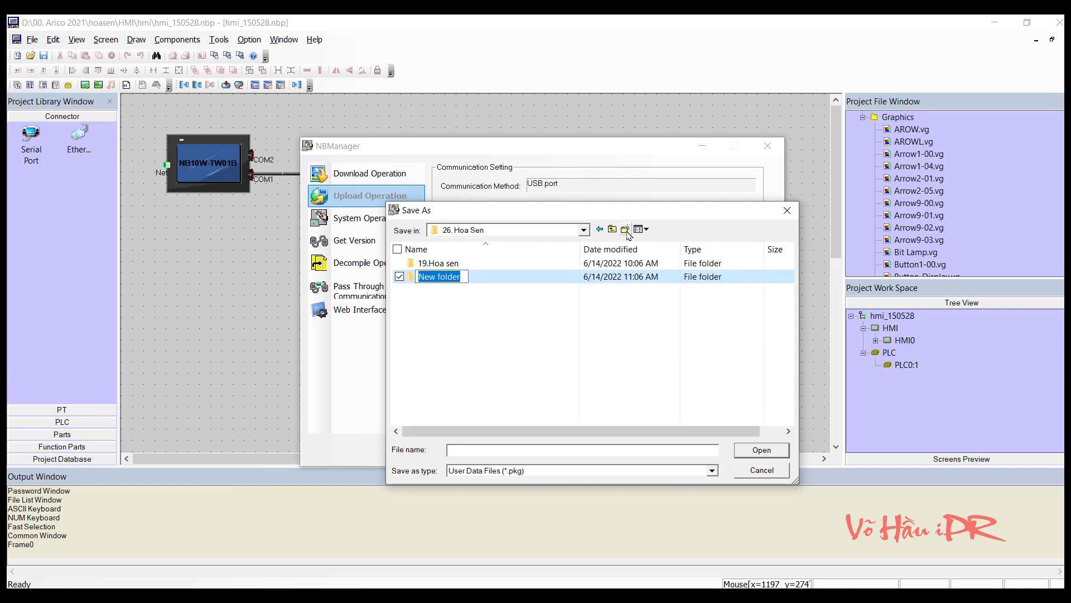
{"action": "type", "text": "ho"}
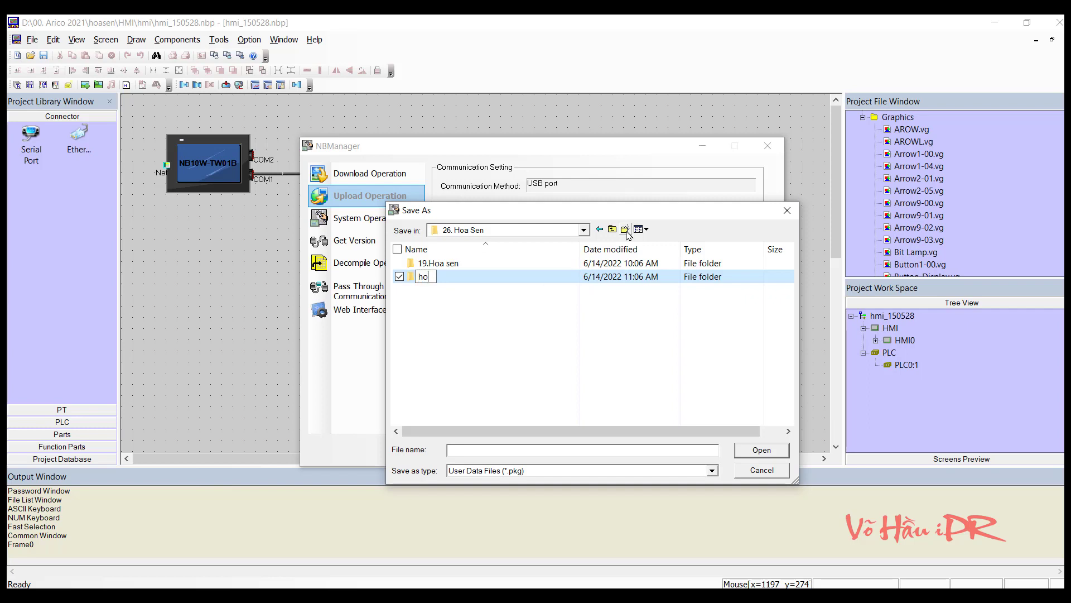
{"action": "type", "text": "sasen"}
{"action": "key", "text": "Return"}
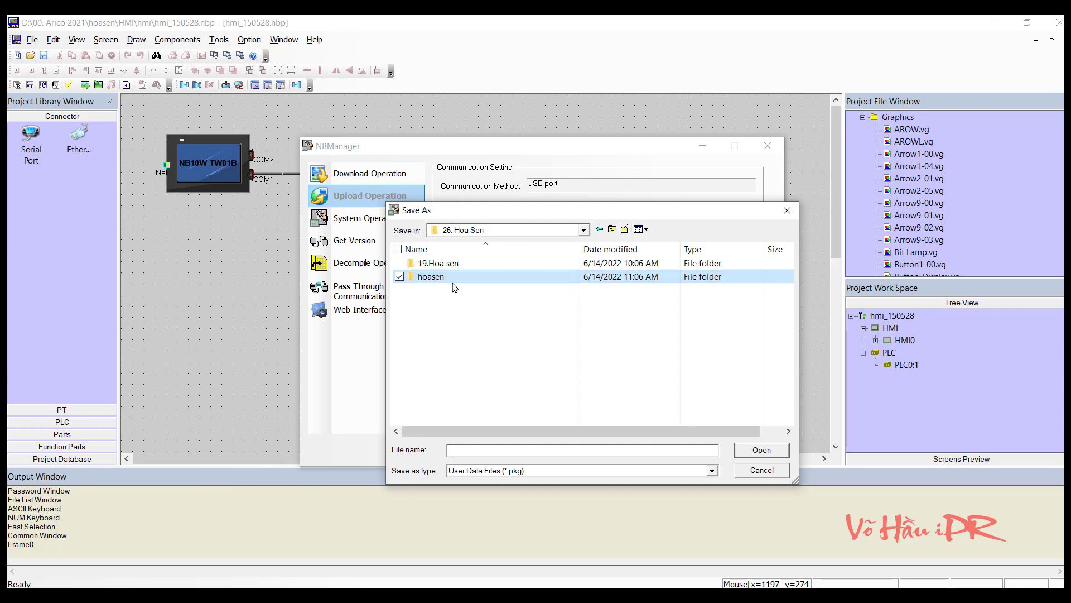
{"action": "double_click", "coordinate": [431, 277]}
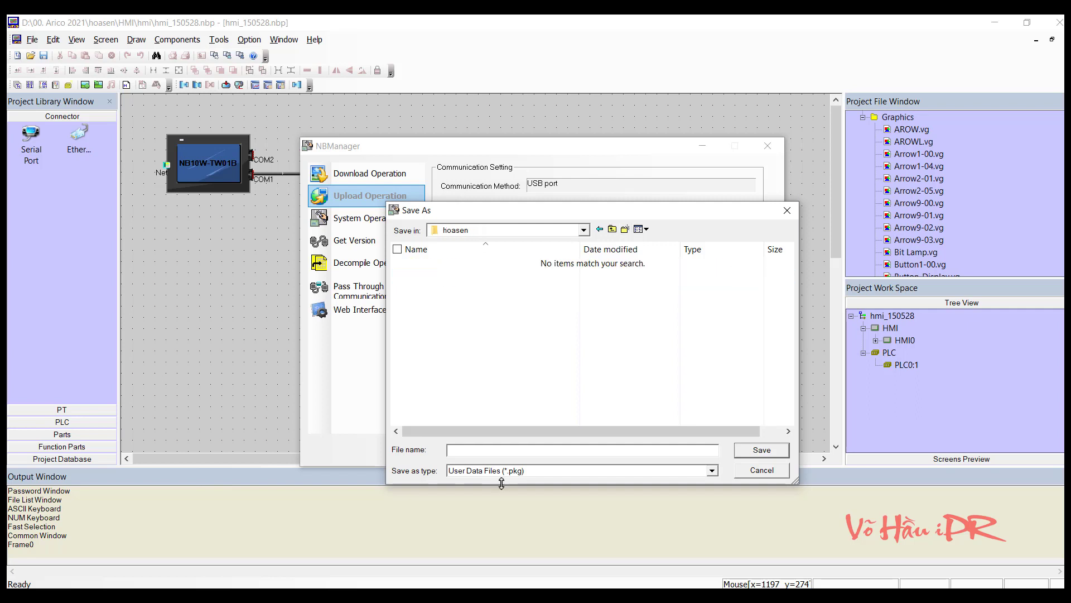
- Try to save the uploaded project data as the package file hmi in the hoasen folder
{"action": "left_click", "coordinate": [479, 449]}
{"action": "type", "text": "hmi"}
{"action": "left_click", "coordinate": [768, 453]}
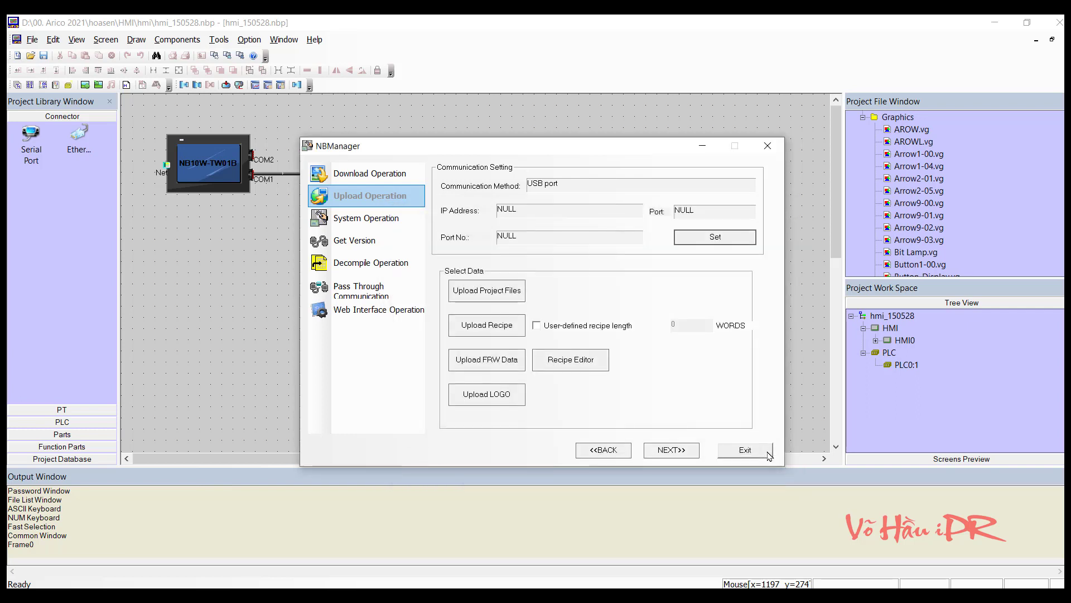
{"action": "left_click", "coordinate": [495, 300]}
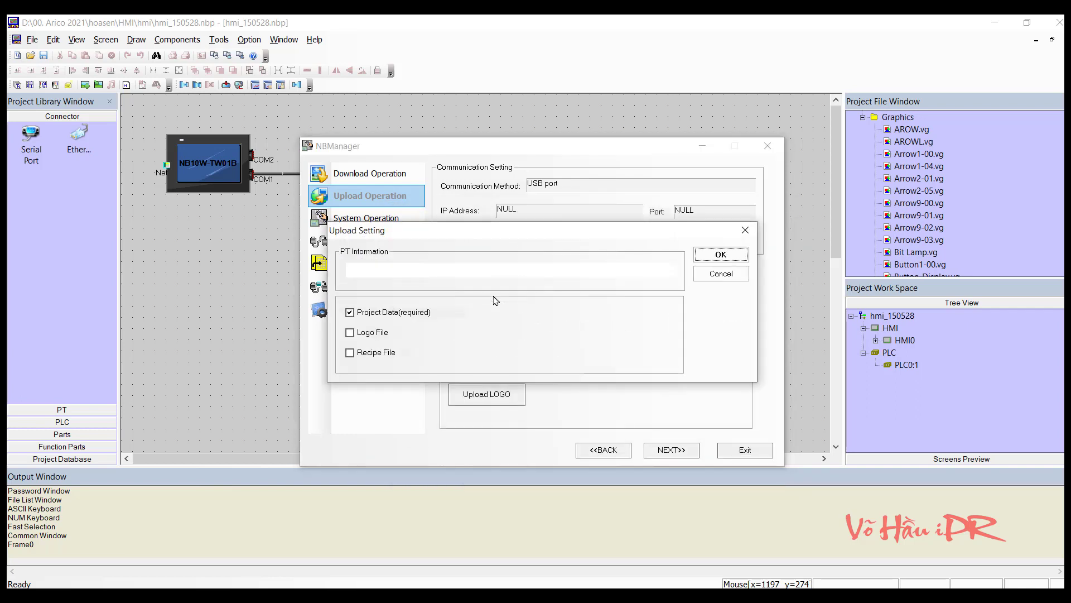
{"action": "left_click", "coordinate": [721, 254]}
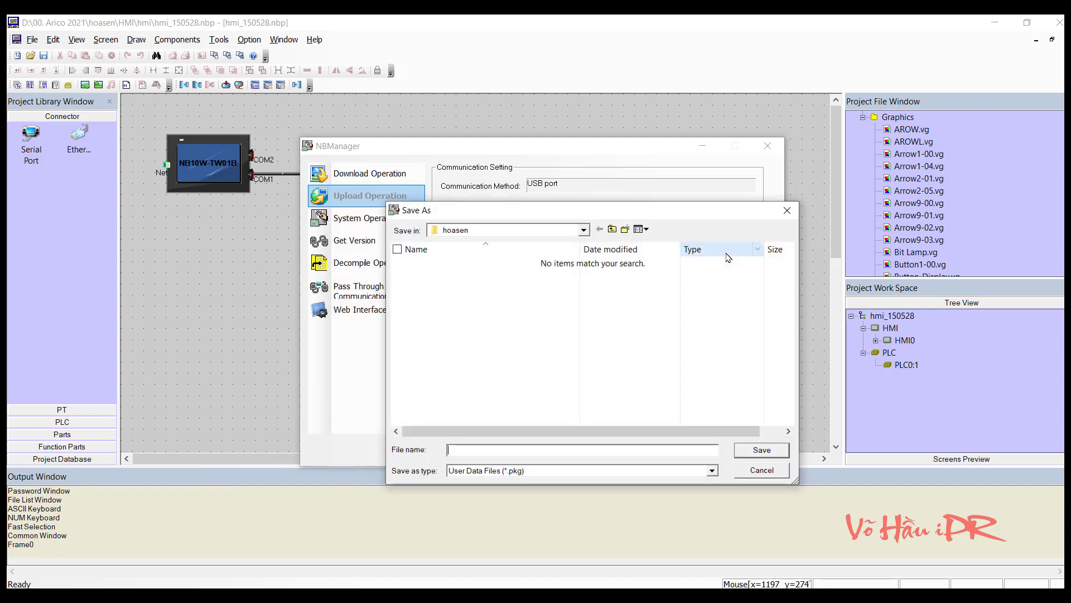
{"action": "left_click", "coordinate": [787, 211]}
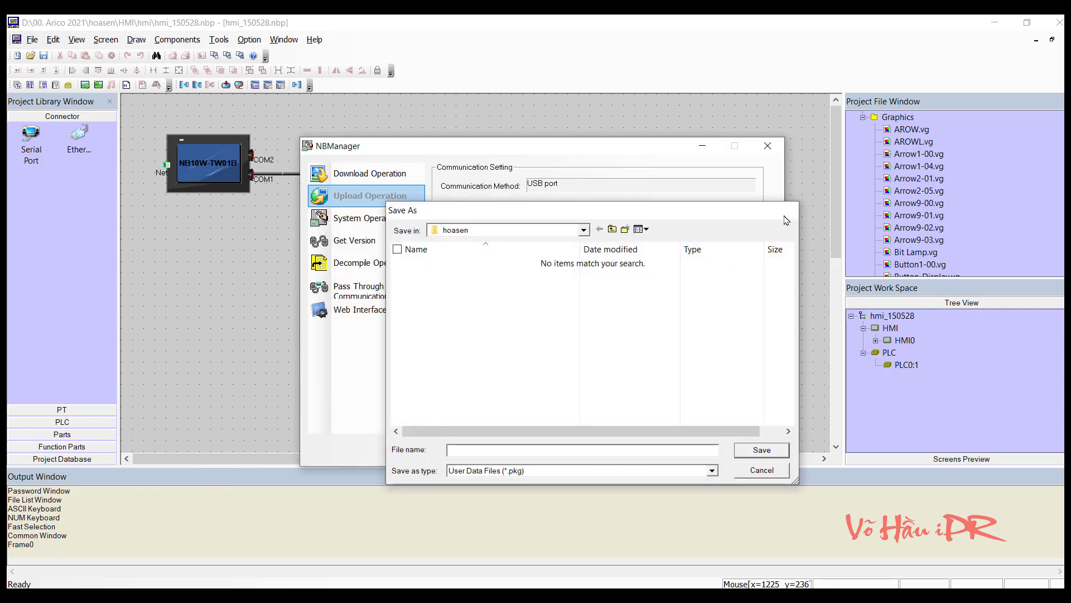
{"action": "left_click", "coordinate": [493, 293]}
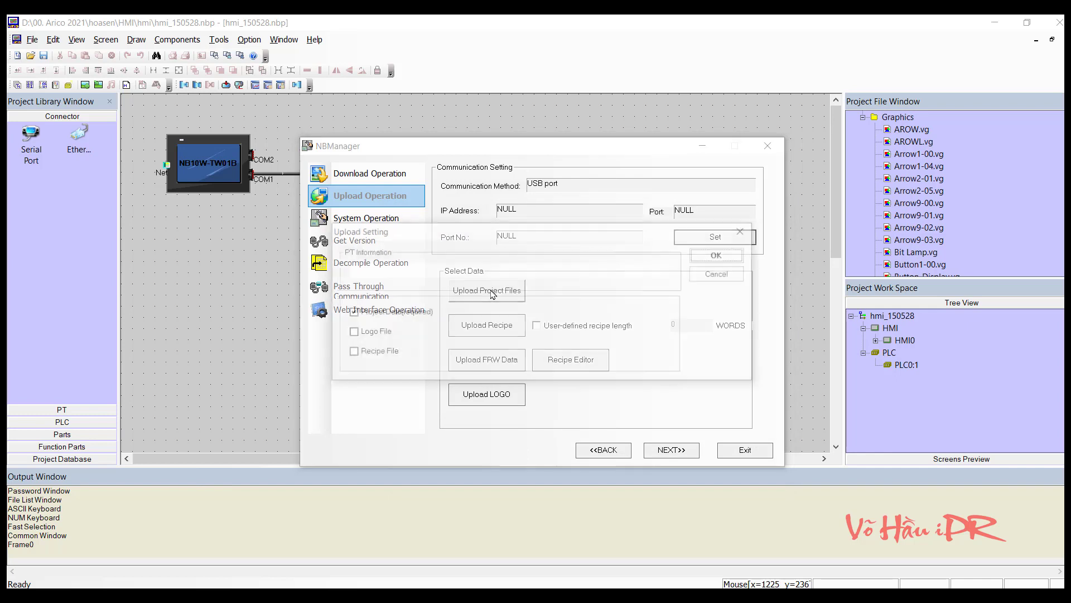
{"action": "left_click", "coordinate": [697, 255]}
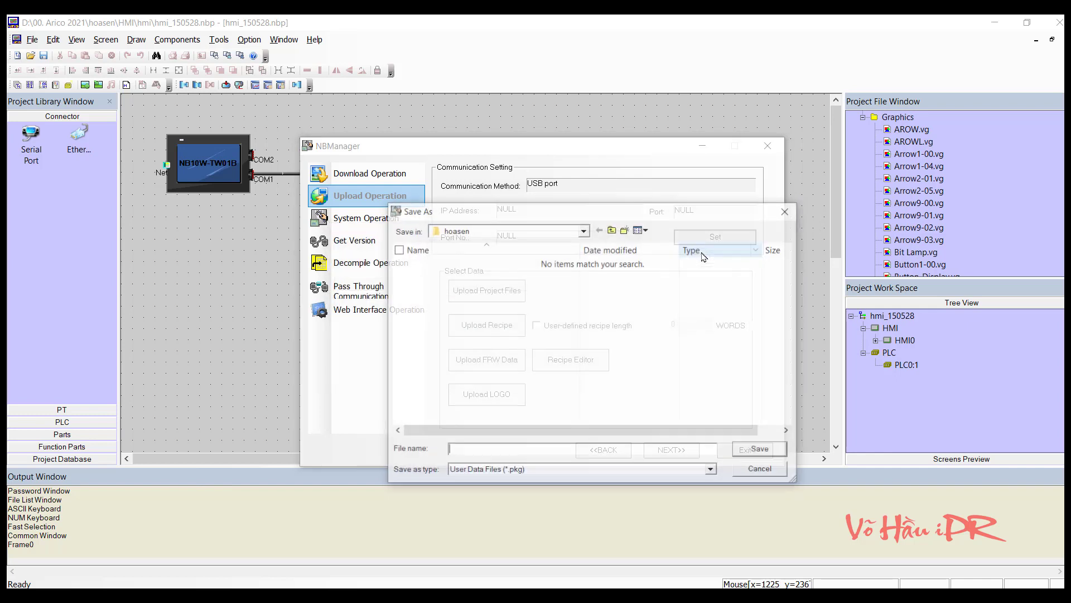
{"action": "left_click", "coordinate": [787, 212]}
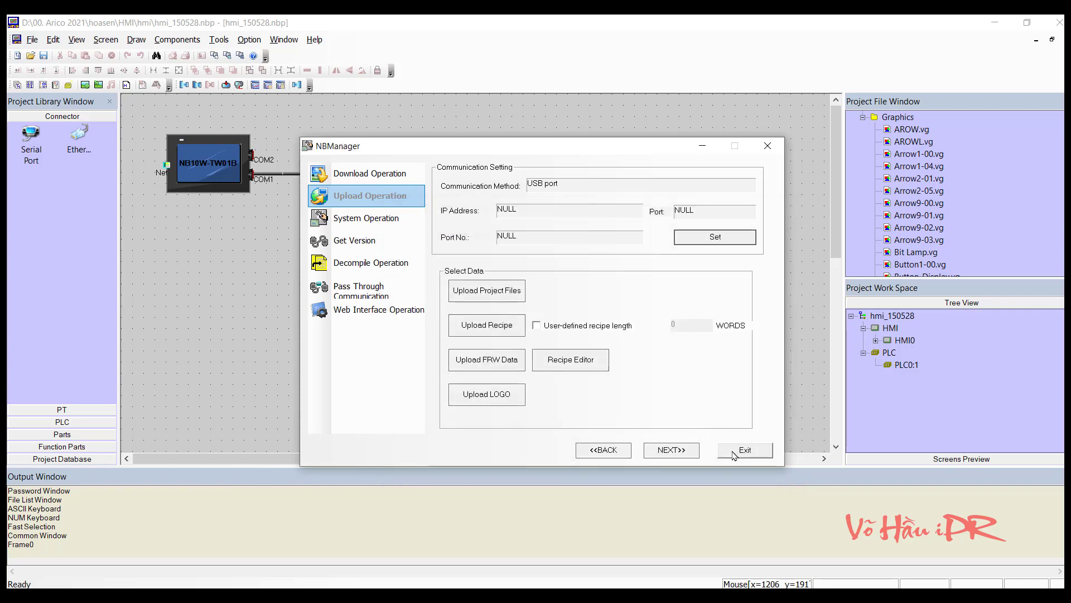
- Exit the upload manager and the project editor, and launch NB-Designer again through the Windows search
{"action": "left_click", "coordinate": [734, 456]}
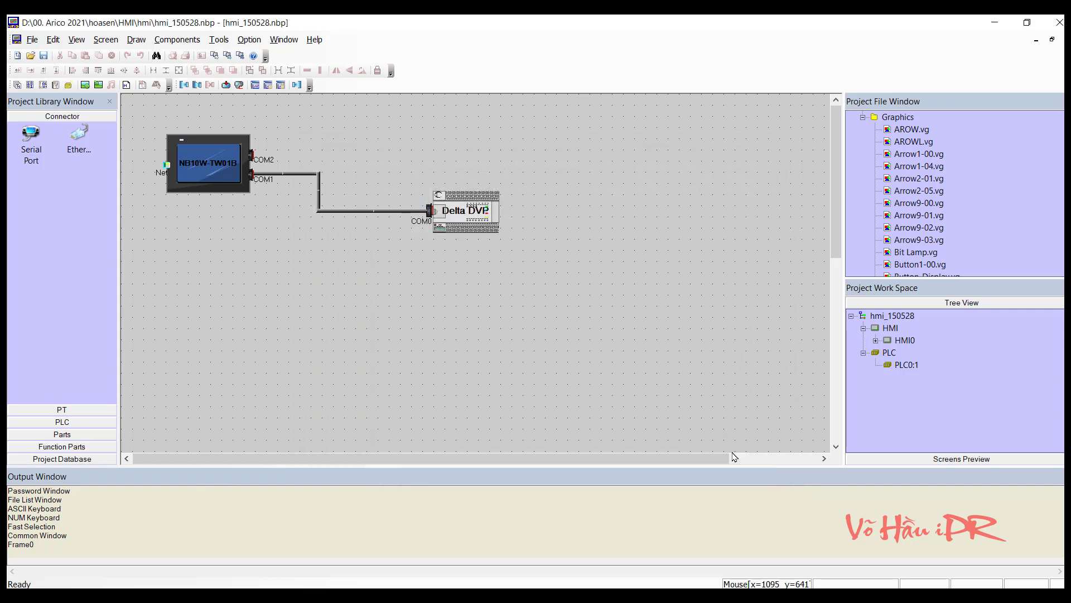
{"action": "left_click", "coordinate": [1060, 22]}
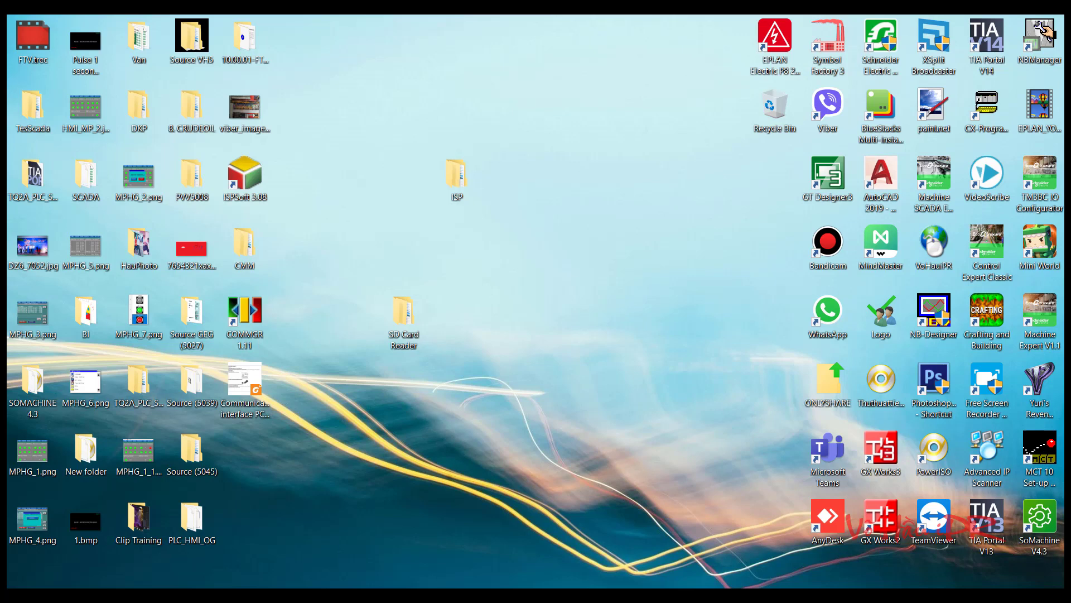
{"action": "key", "text": "super+s"}
{"action": "type", "text": "nb"}
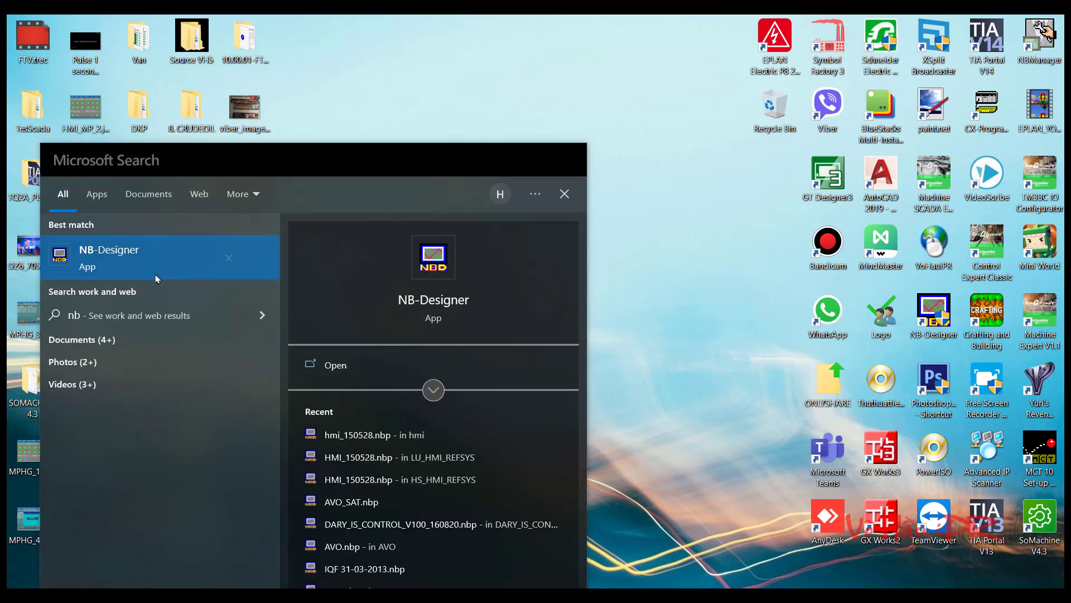
{"action": "left_click", "coordinate": [157, 277]}
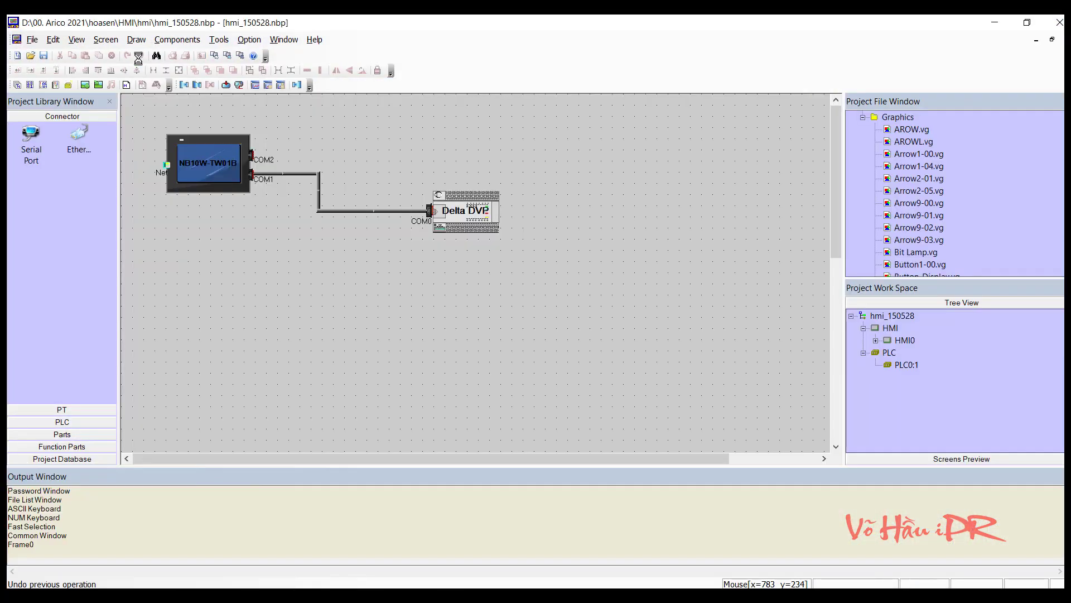
- Close the hmi_150528 project
{"action": "left_click", "coordinate": [32, 39]}
{"action": "left_click", "coordinate": [58, 120]}
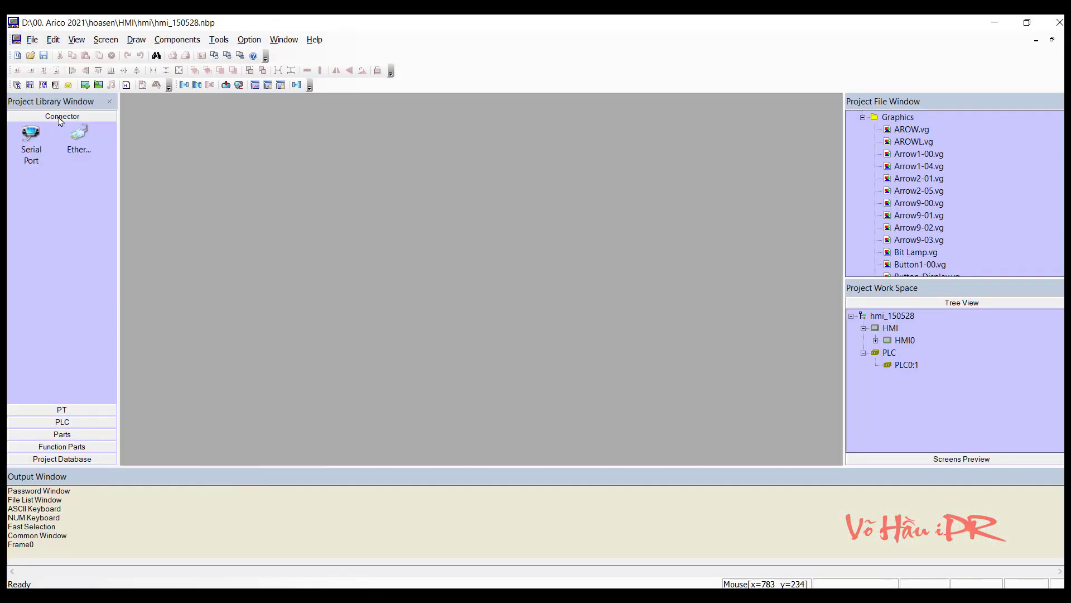
- Look for an NB-Designer project file in 00. Arico 2021 > 26. Hoa Sen > hoasen, and cancel opening
{"action": "left_click", "coordinate": [31, 53]}
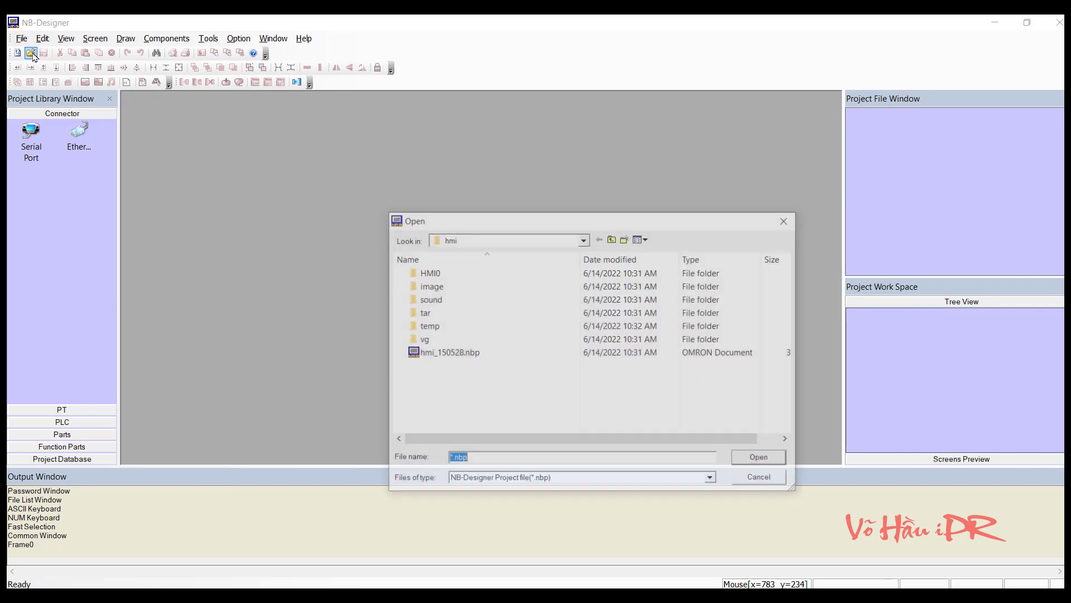
{"action": "left_click", "coordinate": [499, 240]}
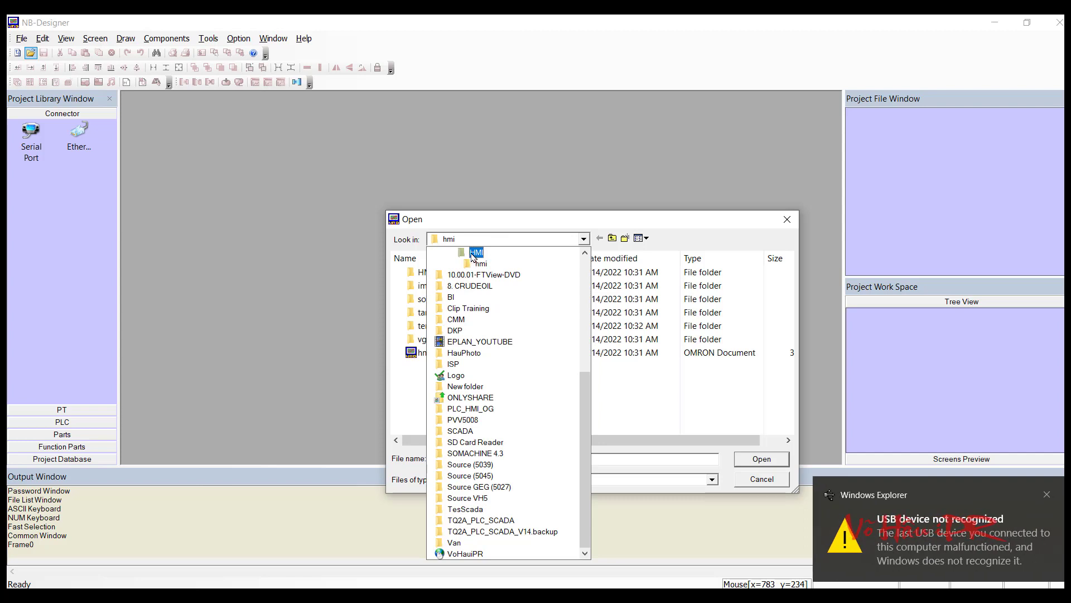
{"action": "left_click", "coordinate": [474, 254]}
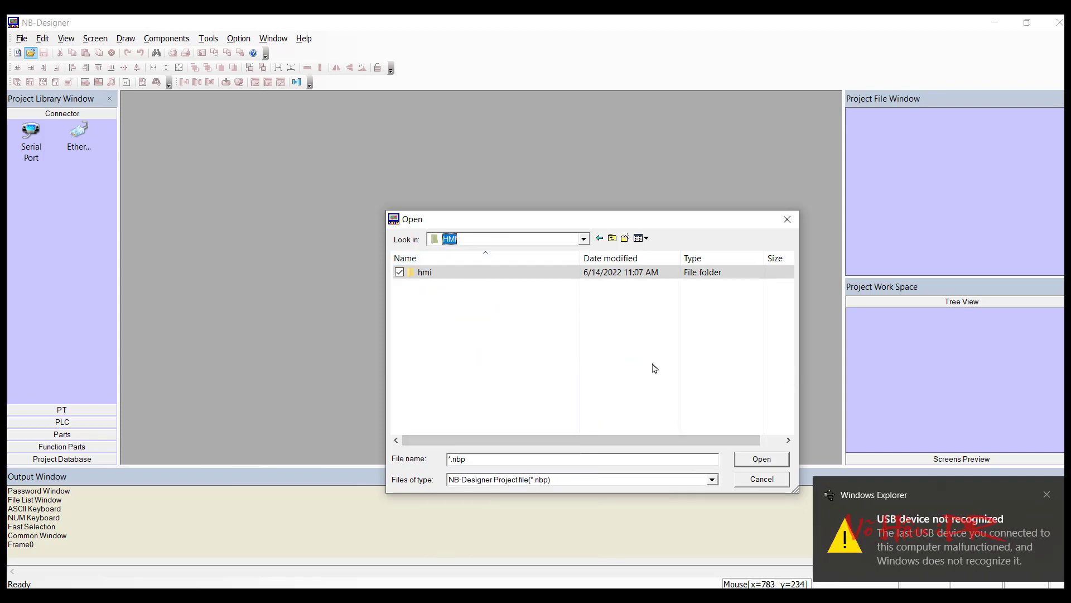
{"action": "left_click", "coordinate": [468, 241]}
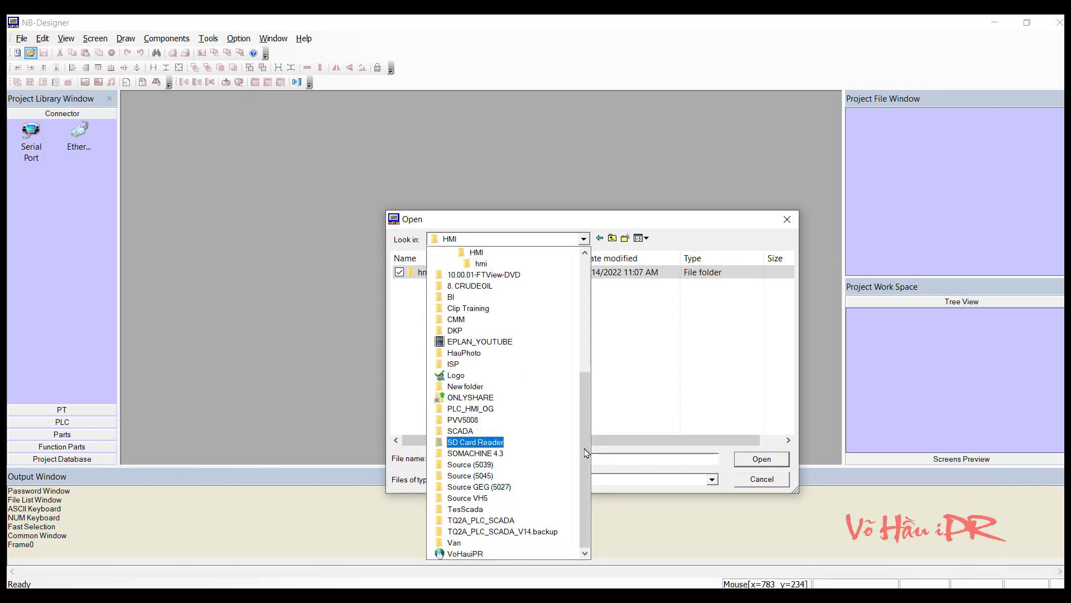
{"action": "left_click_drag", "start_coordinate": [587, 454], "coordinate": [589, 334]}
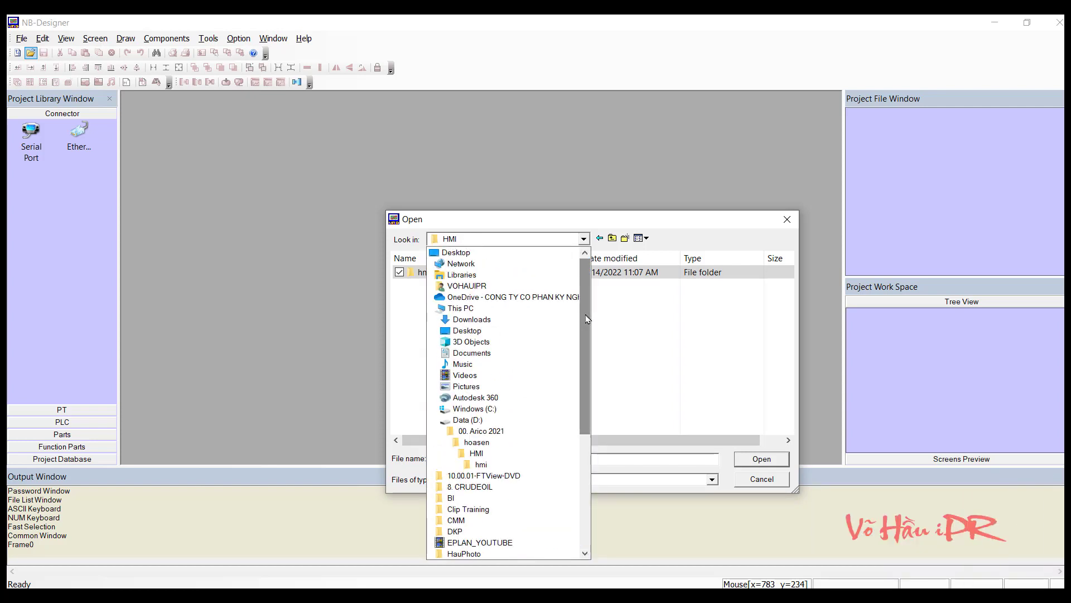
{"action": "left_click", "coordinate": [485, 433]}
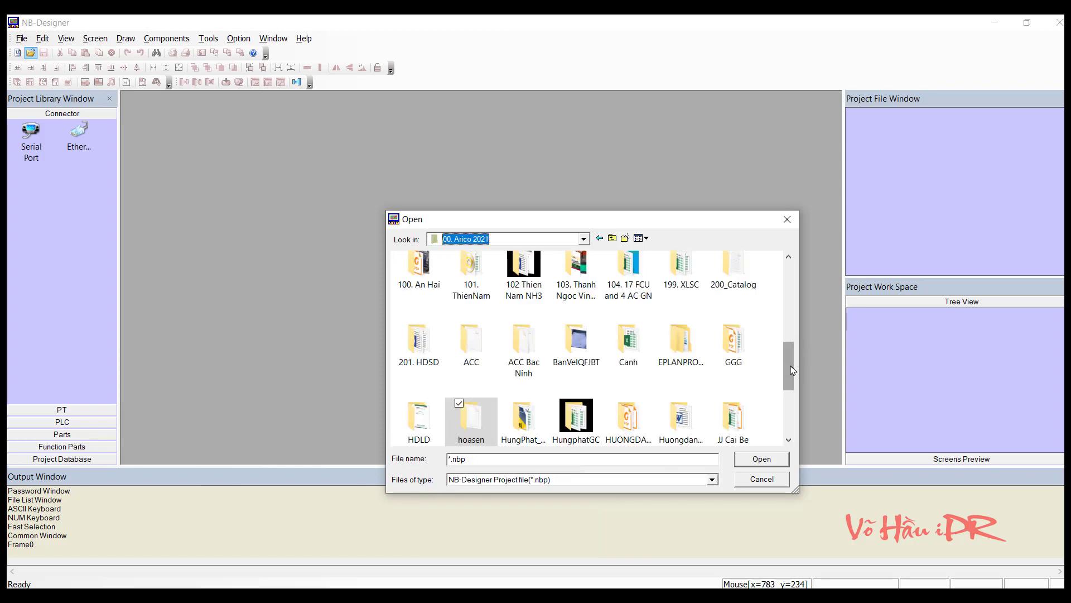
{"action": "left_click_drag", "start_coordinate": [793, 371], "coordinate": [793, 341]}
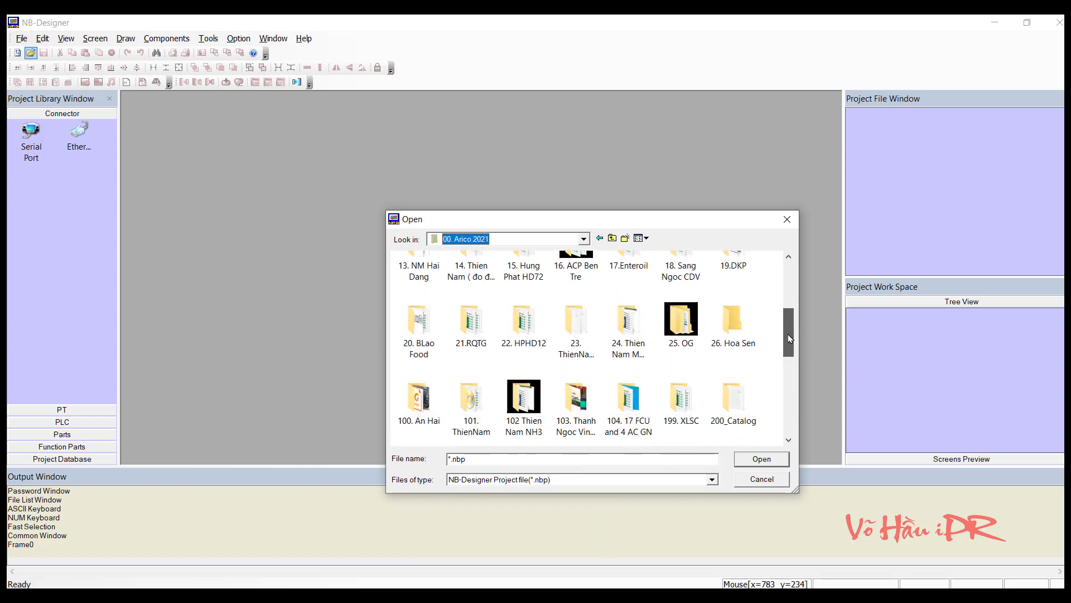
{"action": "double_click", "coordinate": [753, 322]}
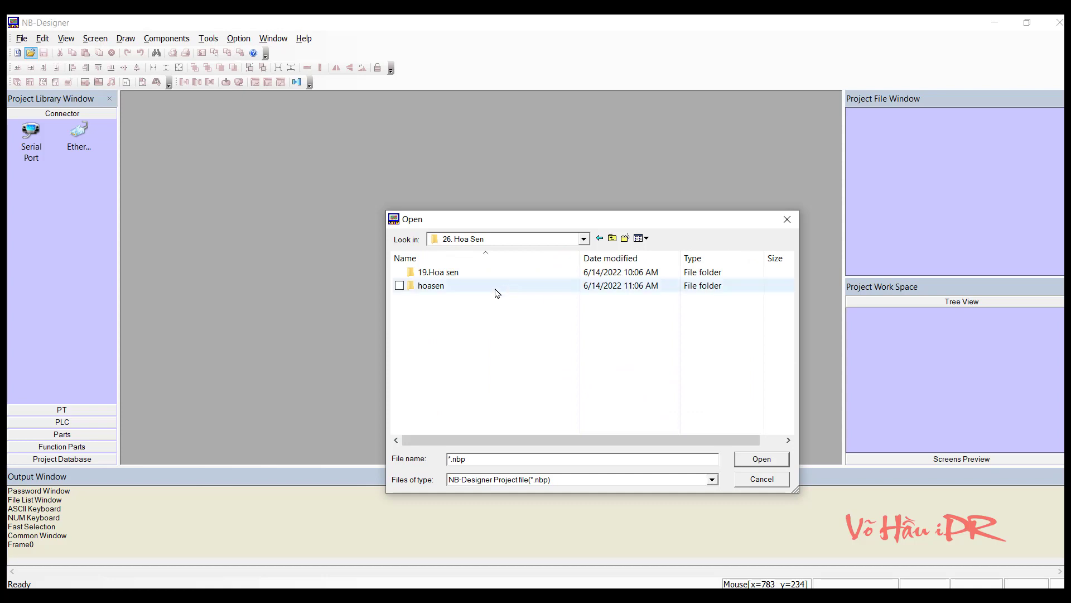
{"action": "double_click", "coordinate": [462, 289]}
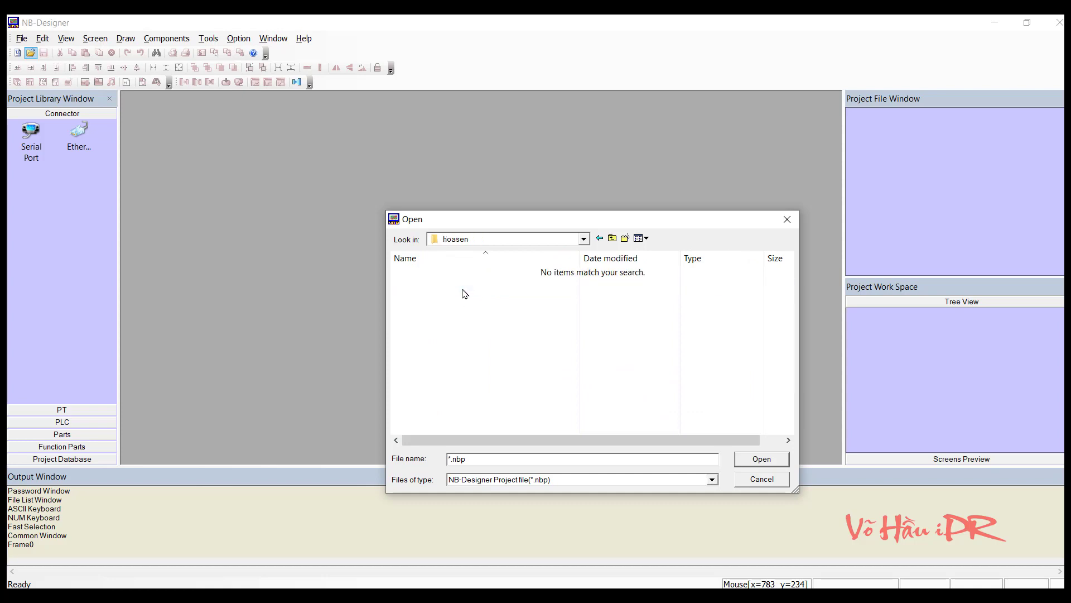
{"action": "left_click", "coordinate": [787, 224]}
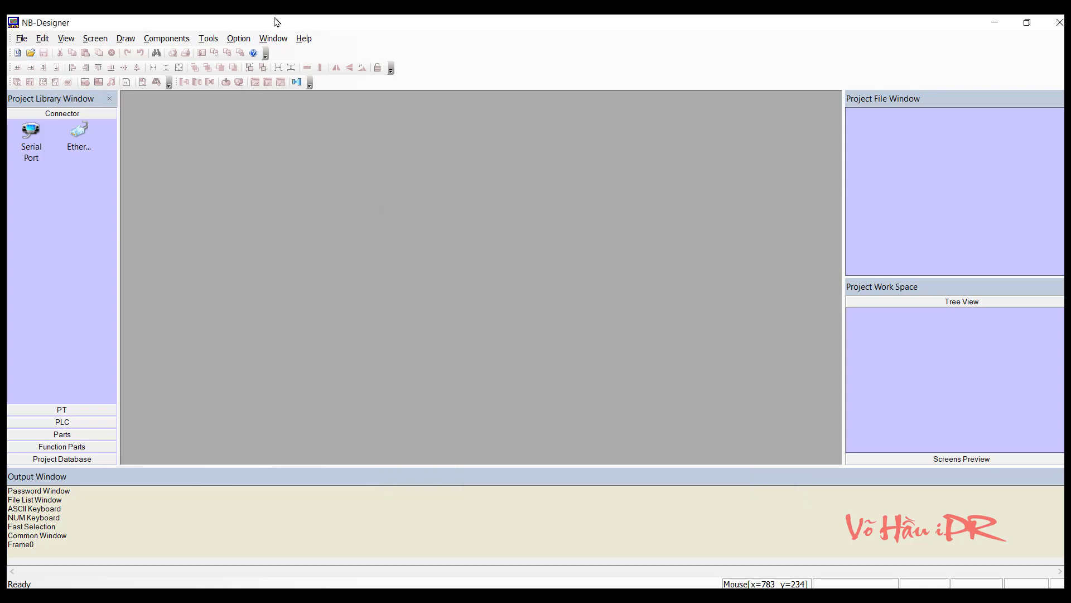
- Look for a PKG file to decompile in the hoasen folder under 26. Hoa Sen, and leave NBManager without decompiling
{"action": "left_click", "coordinate": [217, 41]}
{"action": "left_click", "coordinate": [265, 334]}
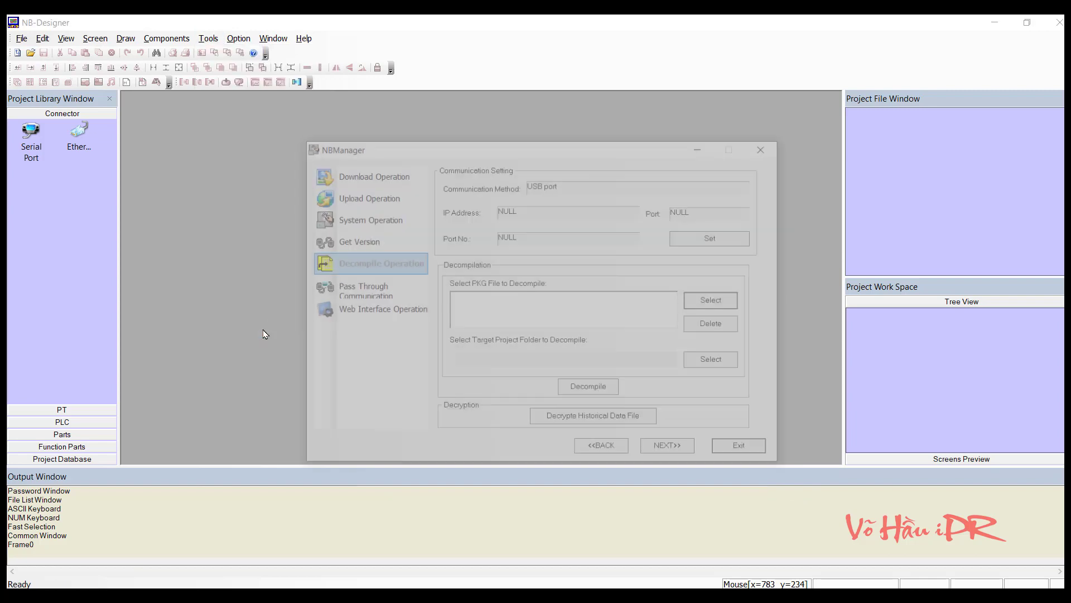
{"action": "left_click", "coordinate": [708, 304]}
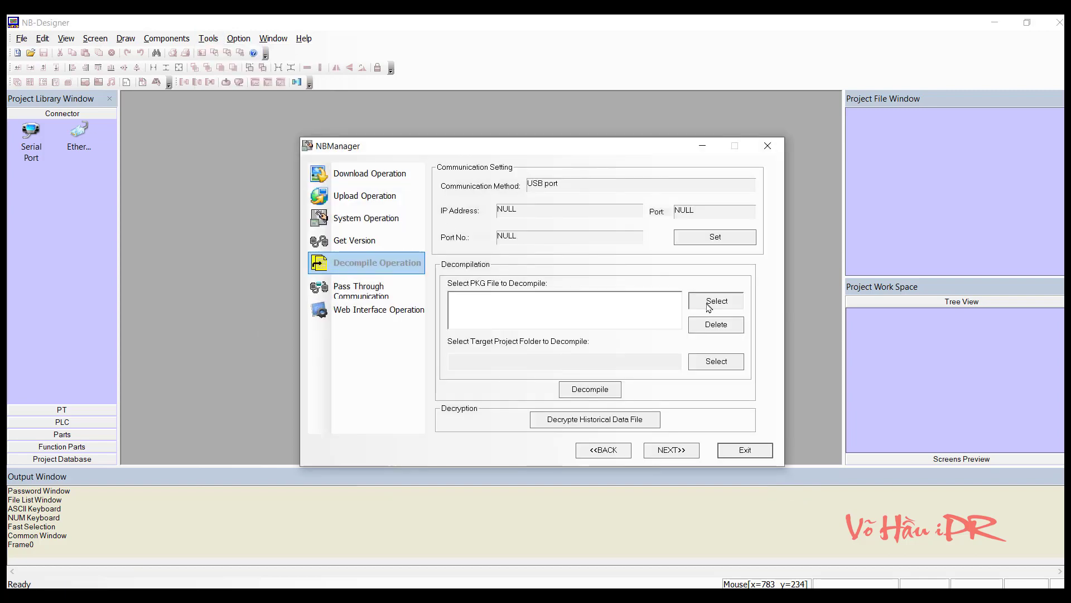
{"action": "left_click", "coordinate": [507, 233]}
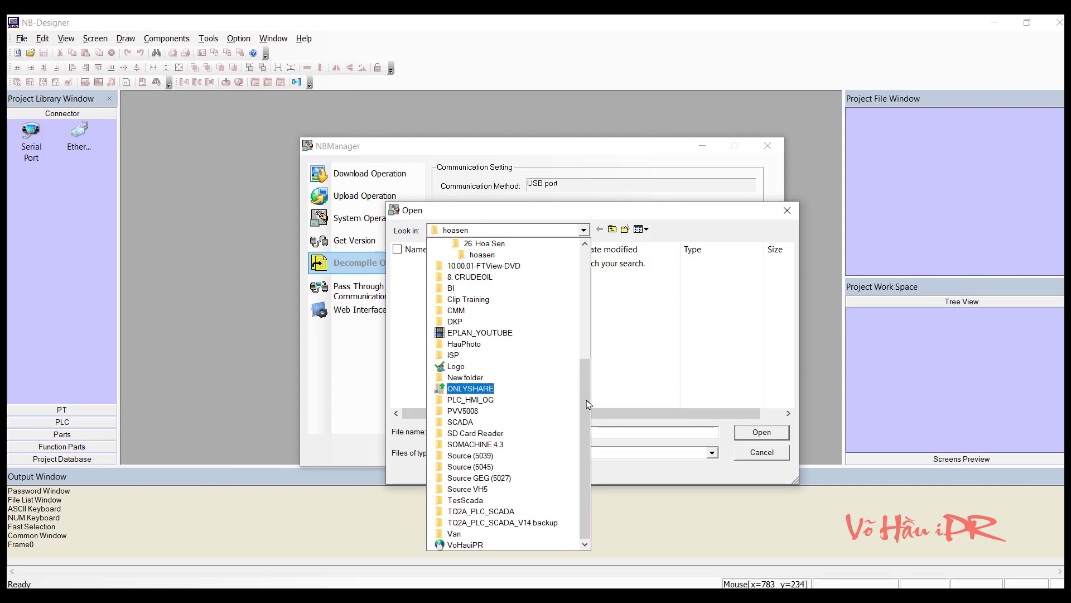
{"action": "left_click_drag", "start_coordinate": [588, 402], "coordinate": [588, 368]}
{"action": "left_click", "coordinate": [485, 300]}
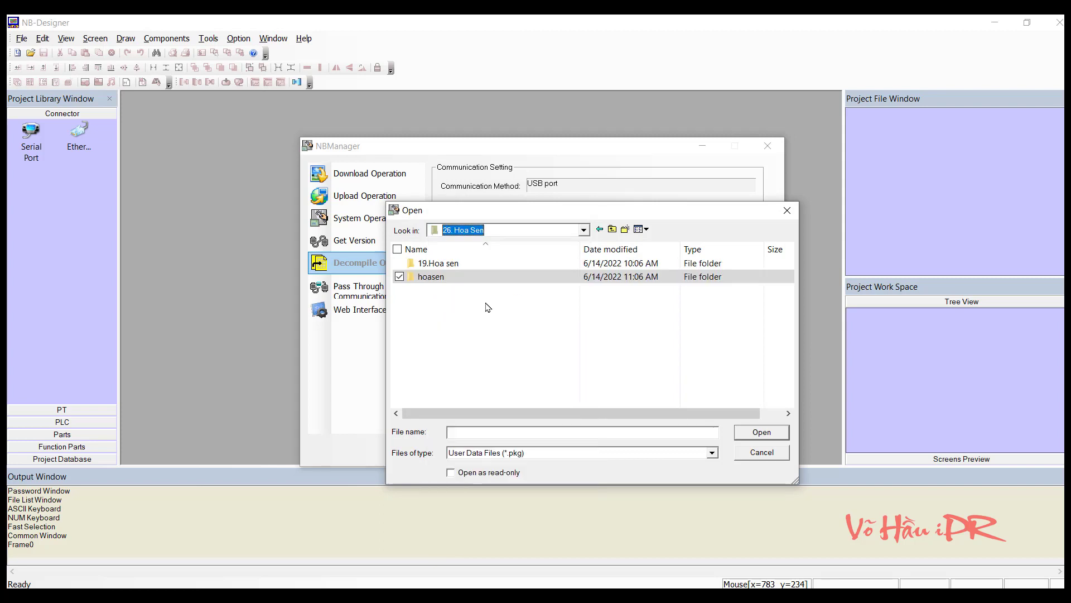
{"action": "double_click", "coordinate": [430, 277]}
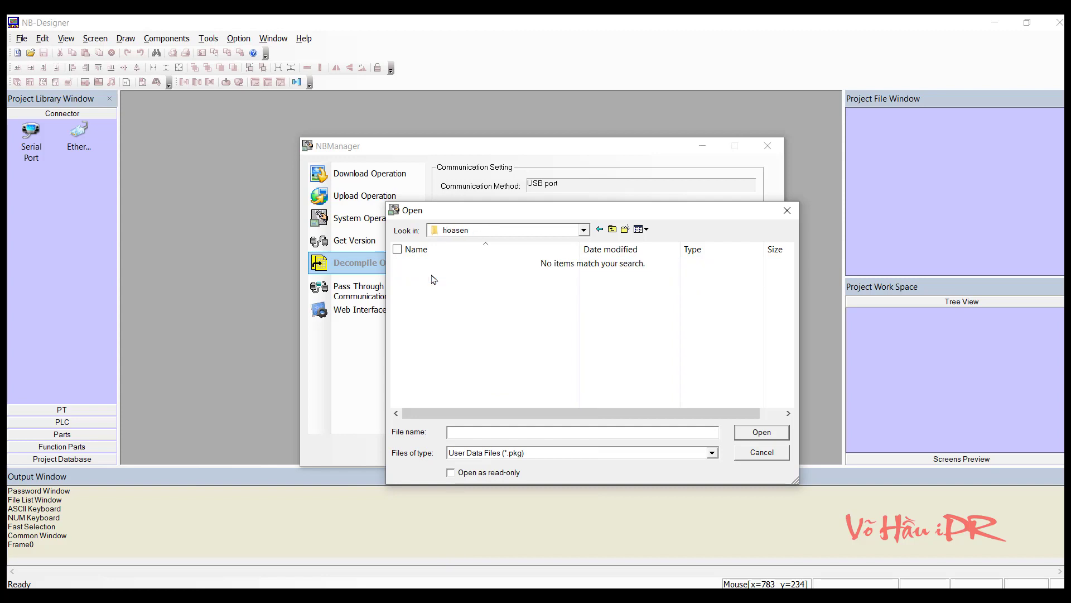
{"action": "left_click", "coordinate": [786, 210]}
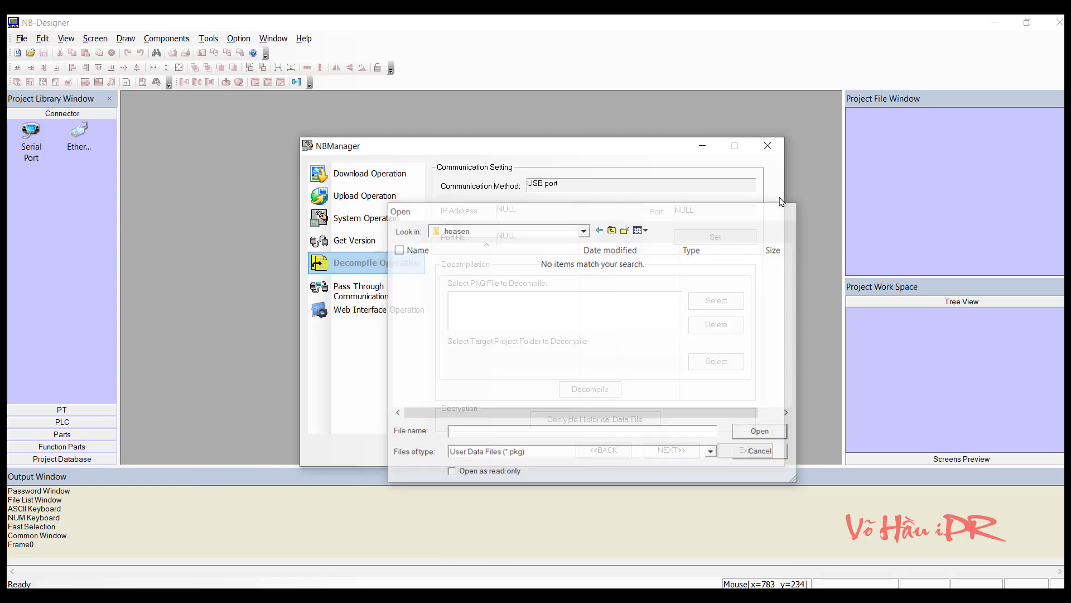
{"action": "left_click", "coordinate": [773, 147]}
- Start uploading the project files from the HMI with only Project Data included
{"action": "left_click", "coordinate": [207, 40]}
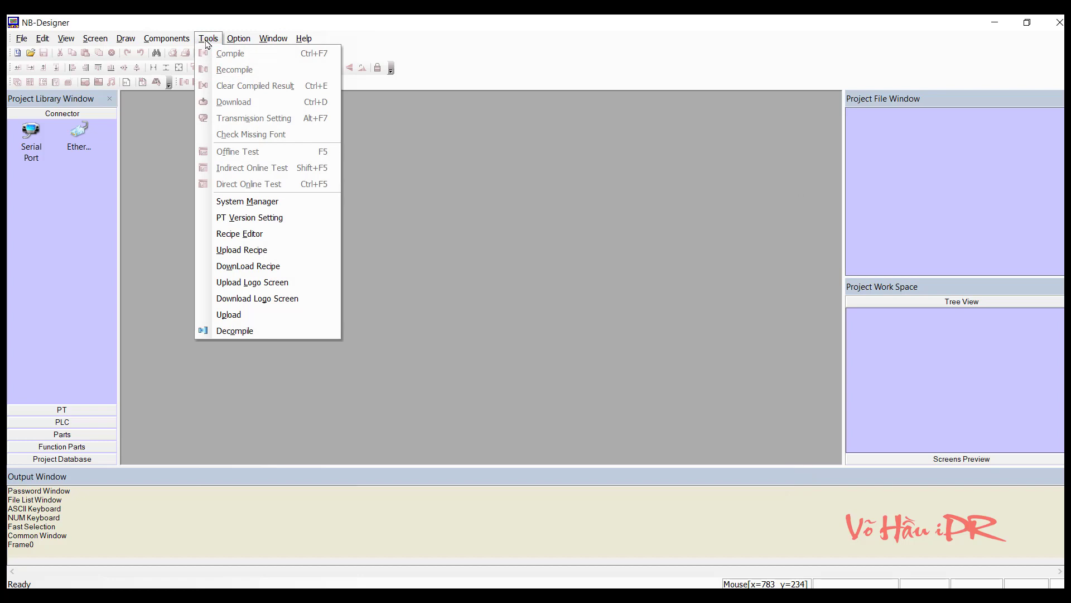
{"action": "mouse_move", "coordinate": [166, 38]}
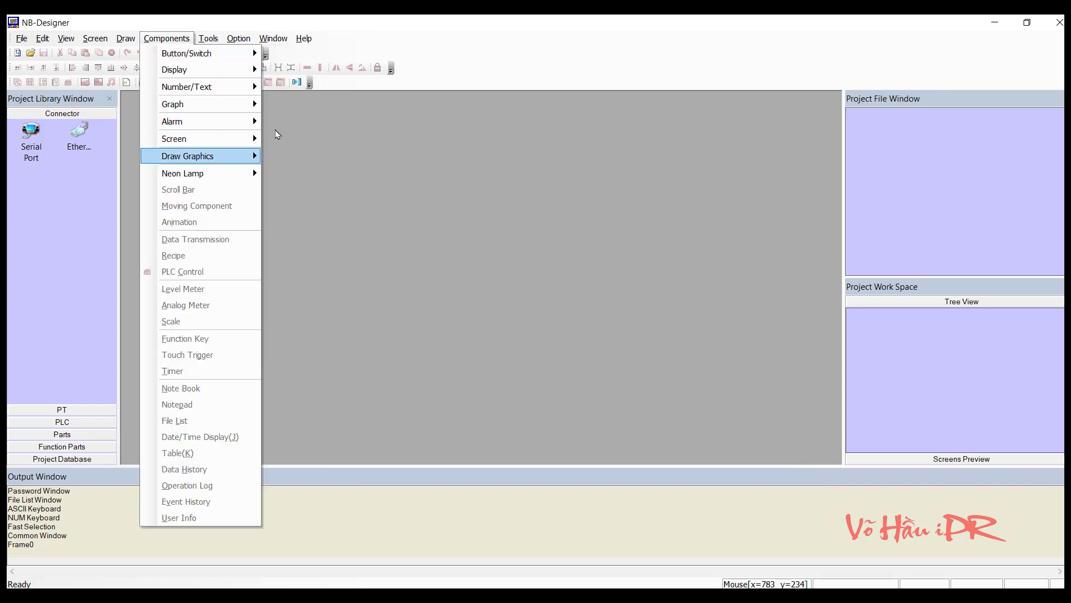
{"action": "mouse_move", "coordinate": [204, 40]}
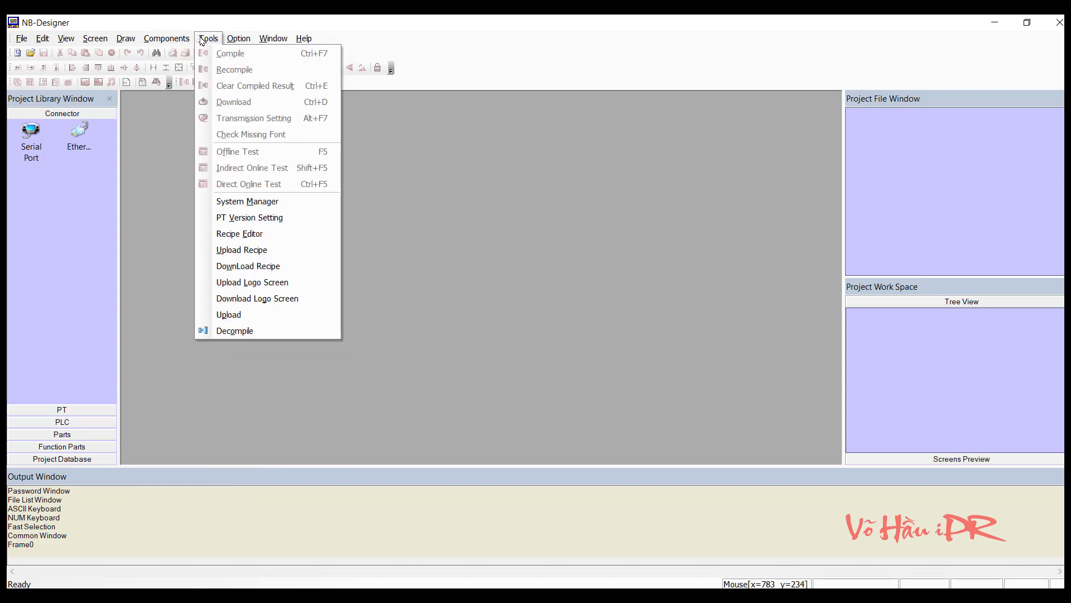
{"action": "left_click", "coordinate": [254, 316]}
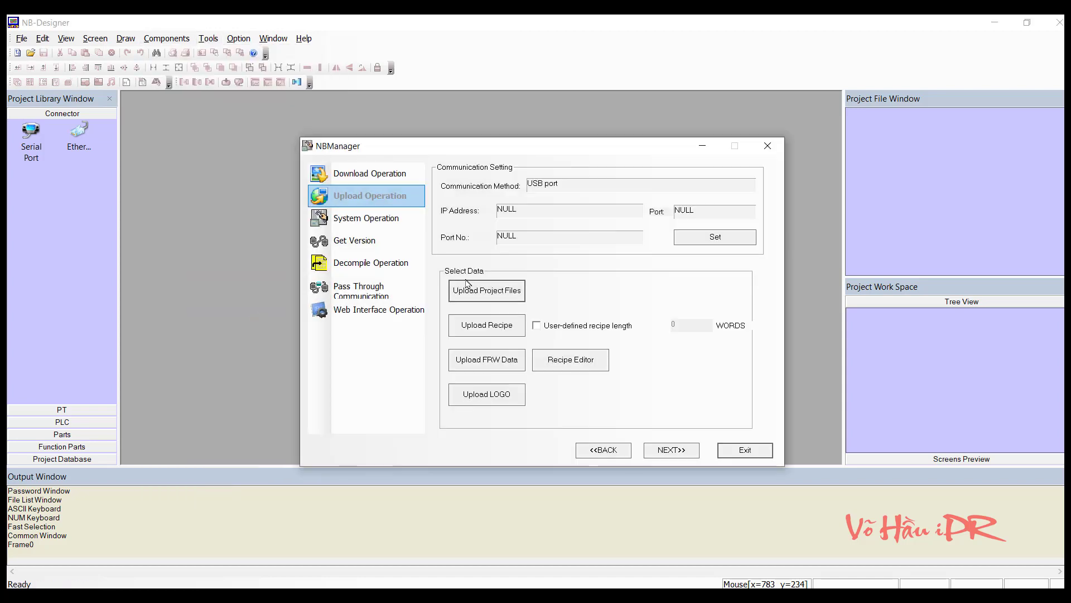
{"action": "left_click", "coordinate": [477, 294]}
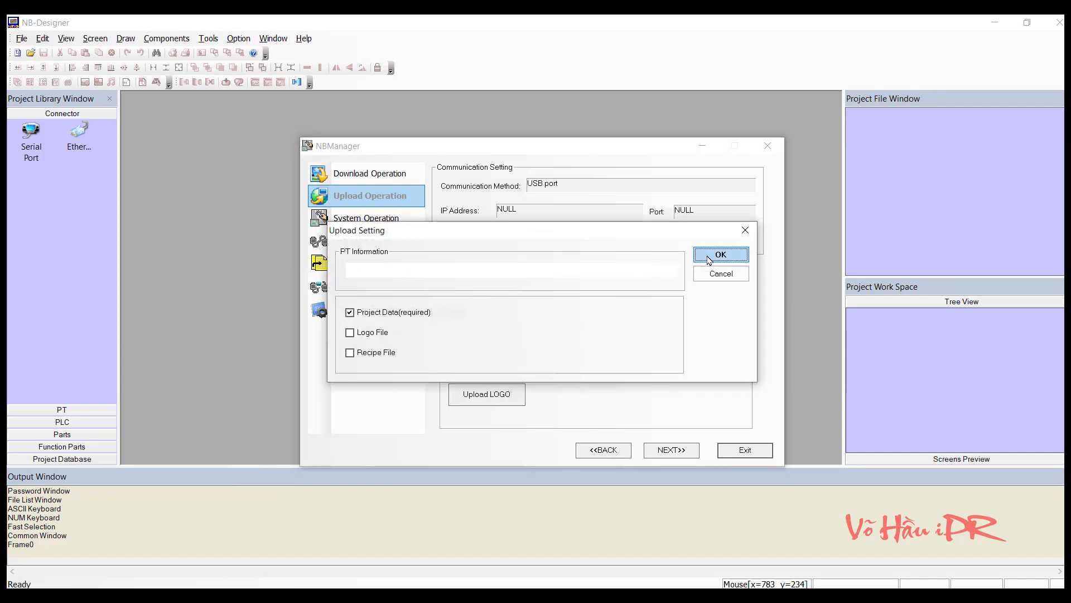
{"action": "left_click", "coordinate": [708, 257]}
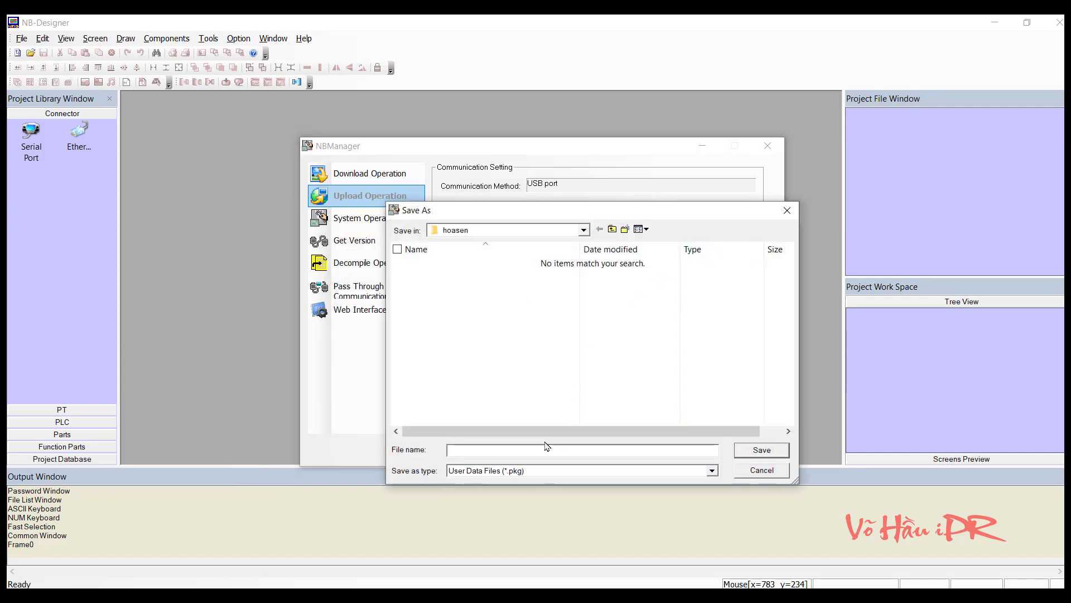
- Save the upload as the package file hmi in the hoasen folder and enter the upload password
{"action": "type", "text": "hmi"}
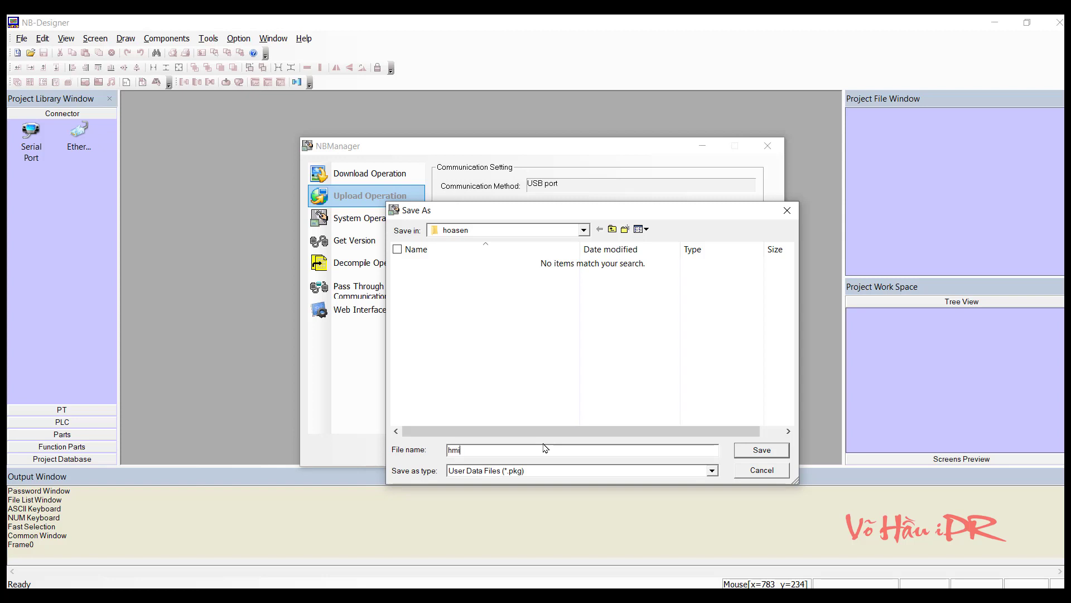
{"action": "left_click", "coordinate": [584, 231]}
{"action": "left_click", "coordinate": [584, 231]}
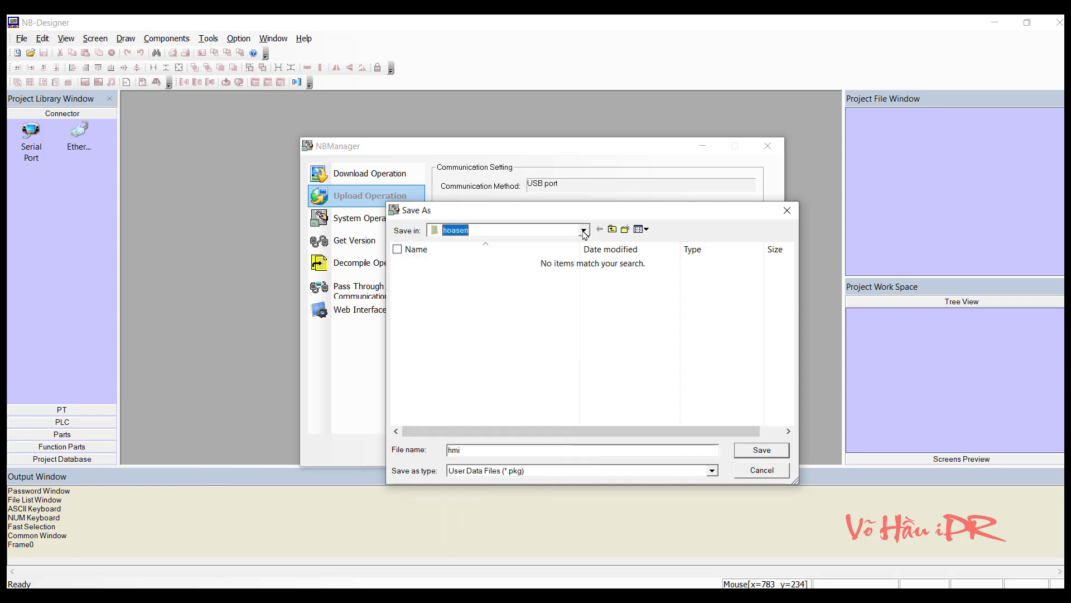
{"action": "left_click", "coordinate": [752, 453]}
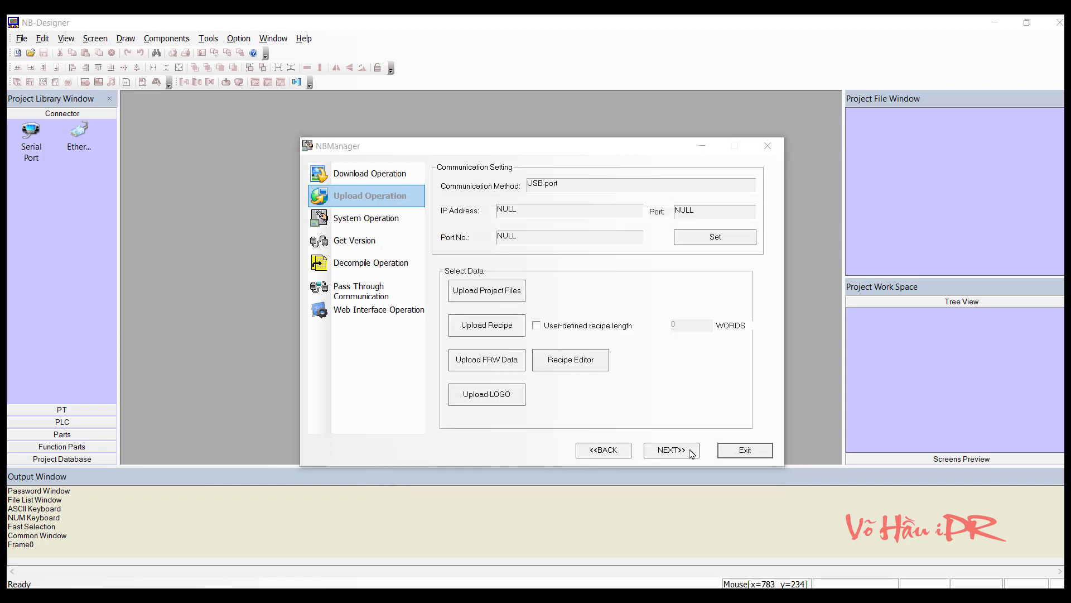
{"action": "left_click", "coordinate": [691, 451]}
{"action": "left_click", "coordinate": [506, 310]}
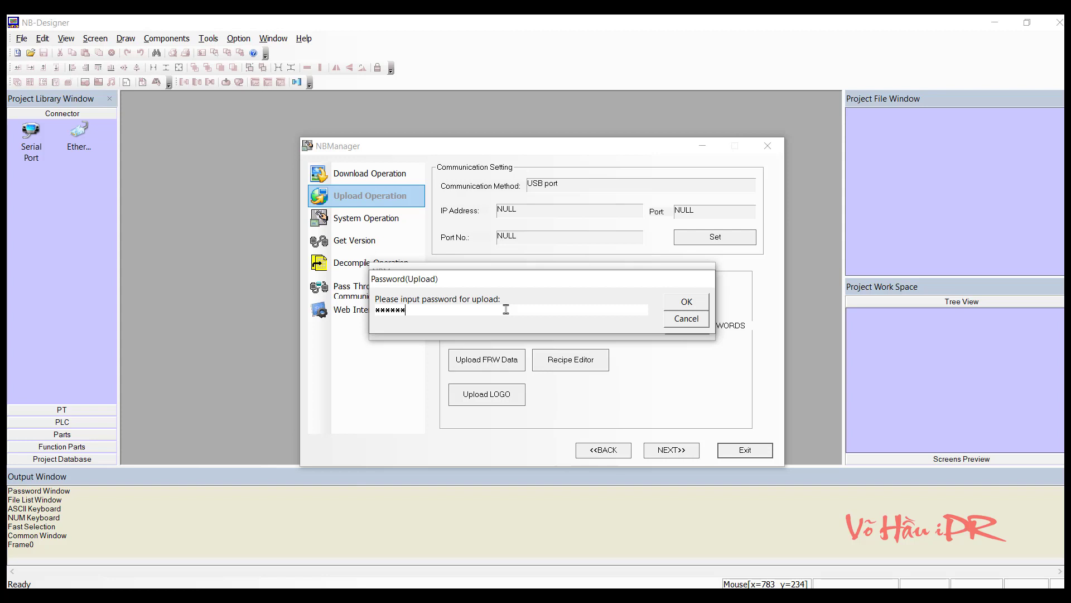
- Launch Notepad, write out the upload password in an untitled note, and minimize the note
{"action": "left_click", "coordinate": [167, 595]}
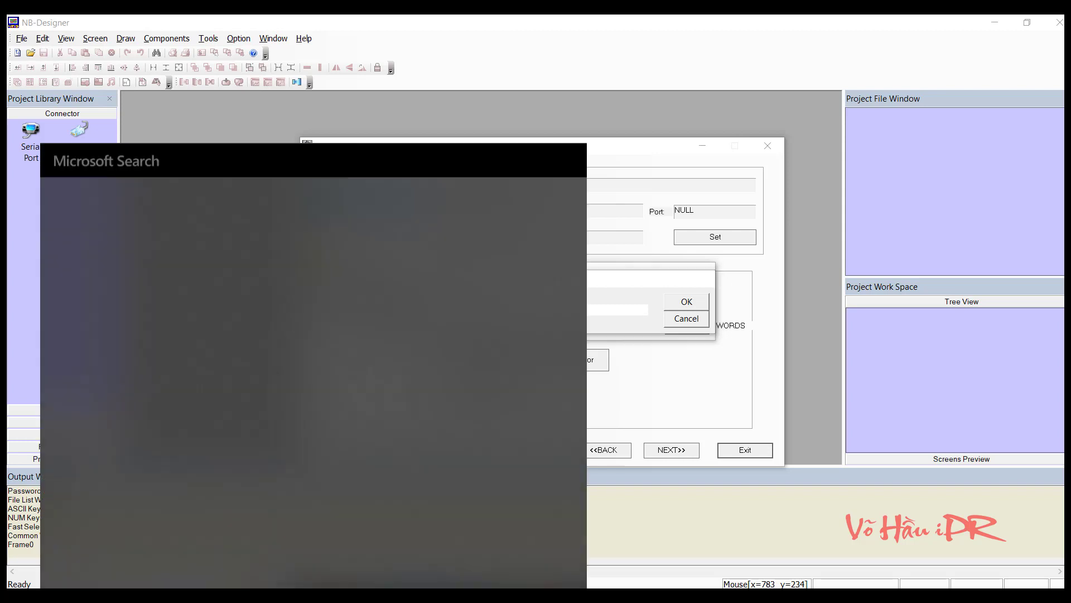
{"action": "type", "text": "note"}
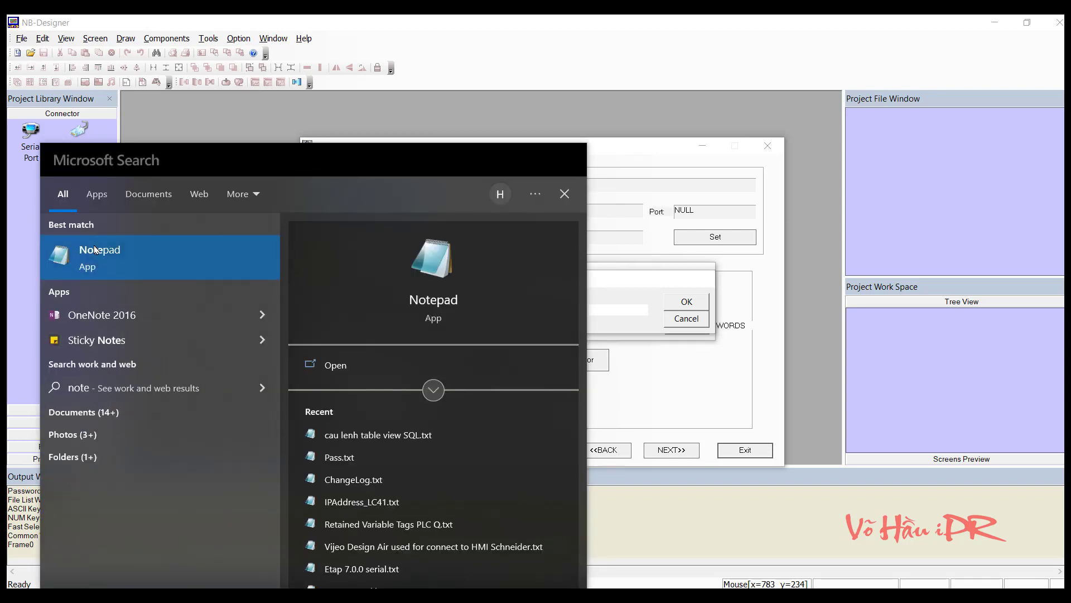
{"action": "left_click", "coordinate": [94, 249]}
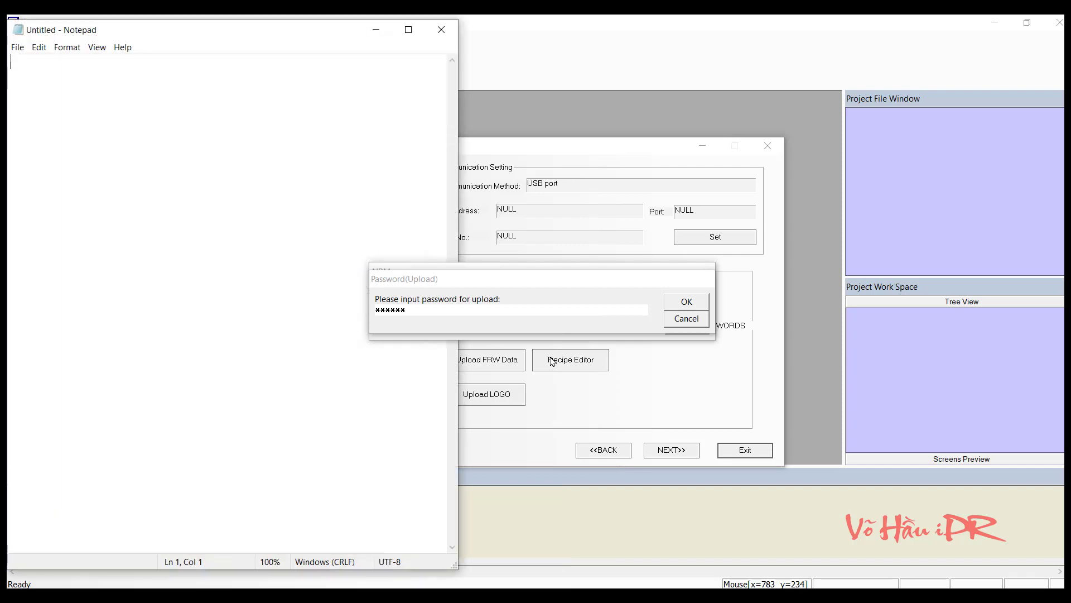
{"action": "type", "text": "888888"}
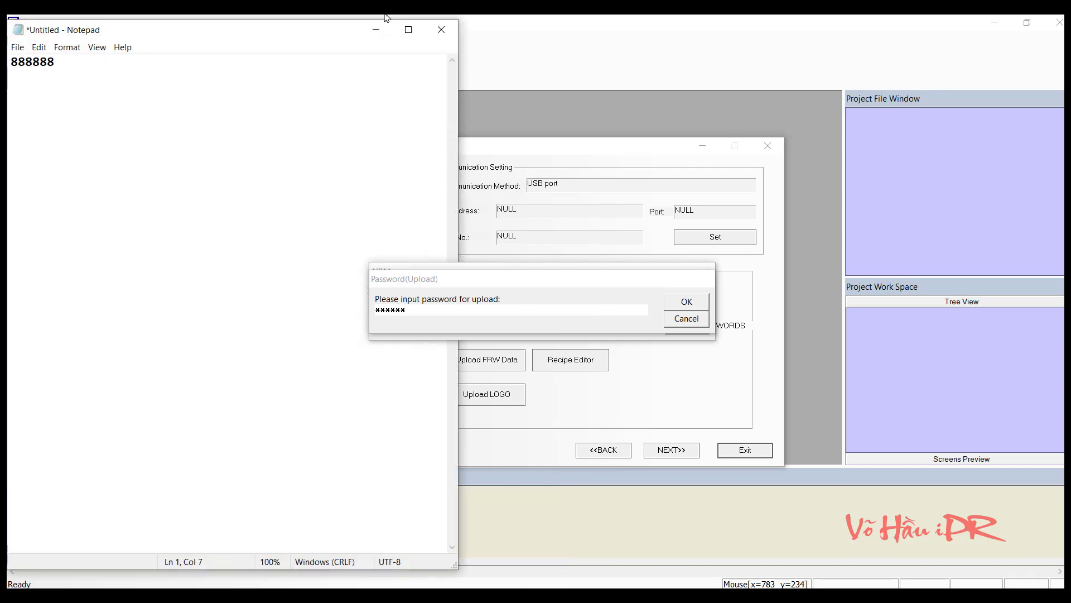
{"action": "left_click", "coordinate": [375, 29]}
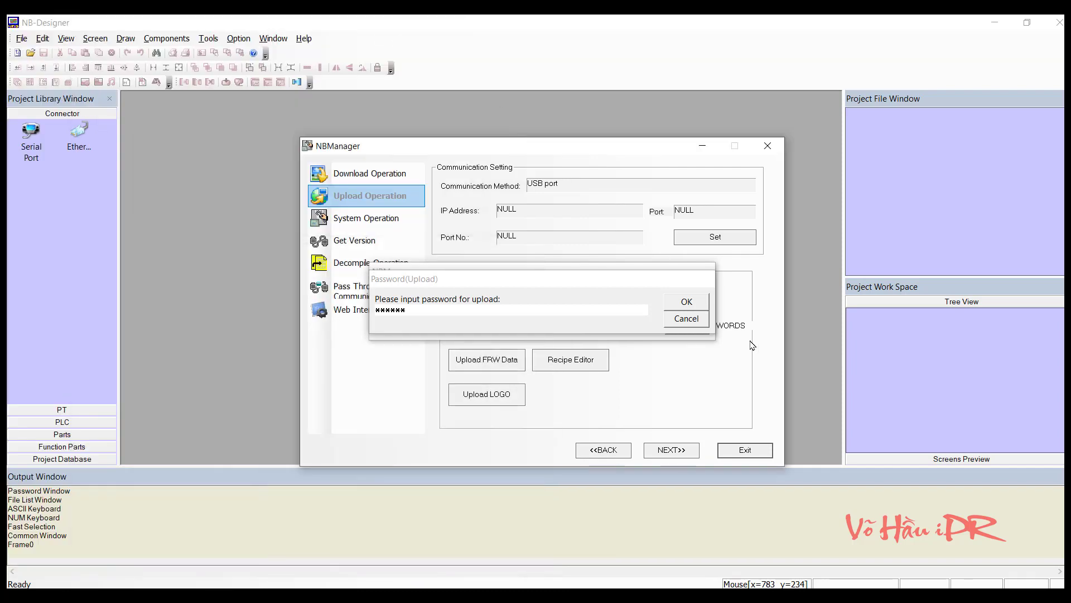
- Submit the entered upload password, let the project upload run to completion, and exit NBManager
{"action": "left_click", "coordinate": [690, 302]}
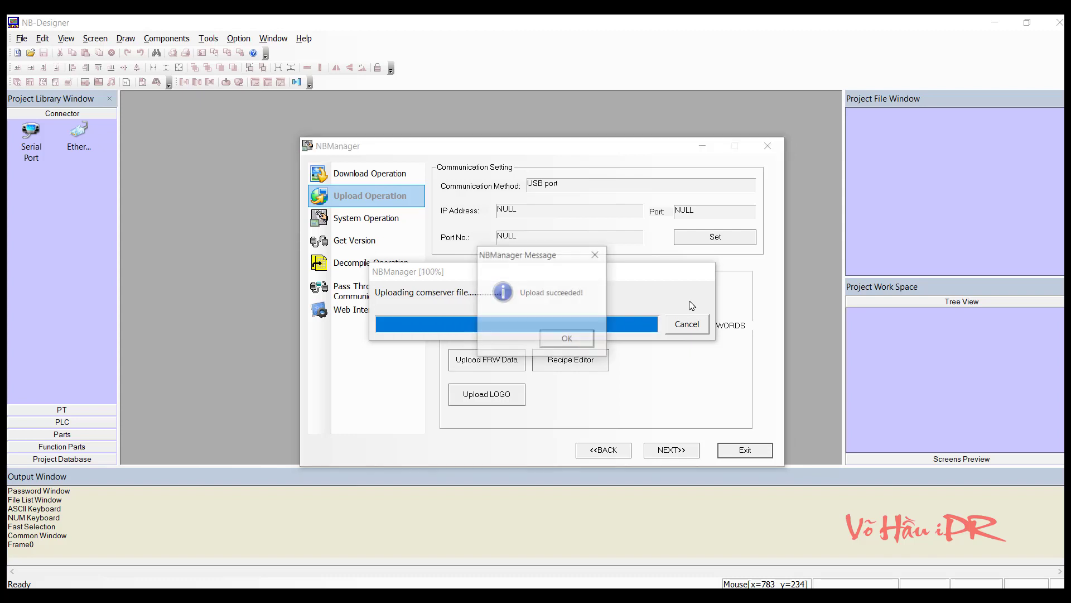
{"action": "left_click", "coordinate": [577, 337]}
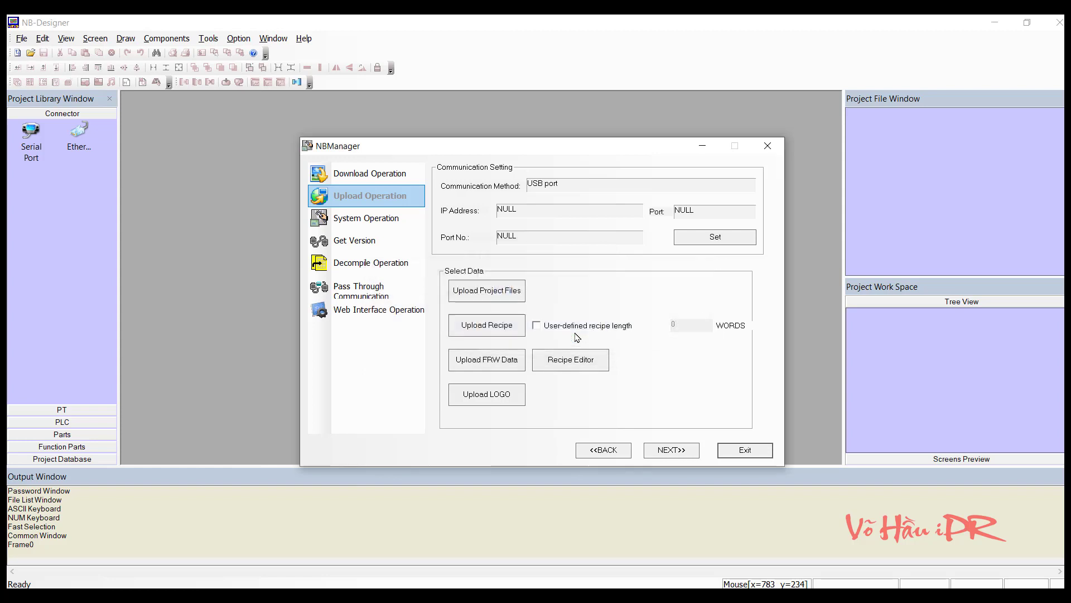
{"action": "left_click", "coordinate": [746, 450]}
{"action": "left_click", "coordinate": [21, 38]}
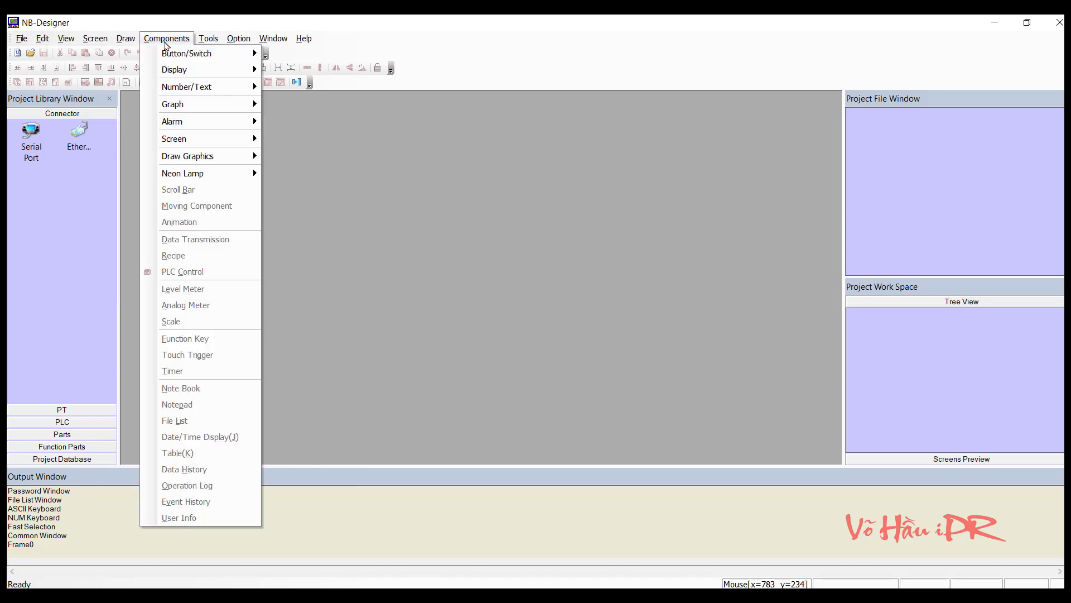
- Browse File Explorer to the hoasen folder under 00. Arico 2021 and 26. Hoa Sen on Data (D:) to check the uploaded package
{"action": "left_click", "coordinate": [232, 39]}
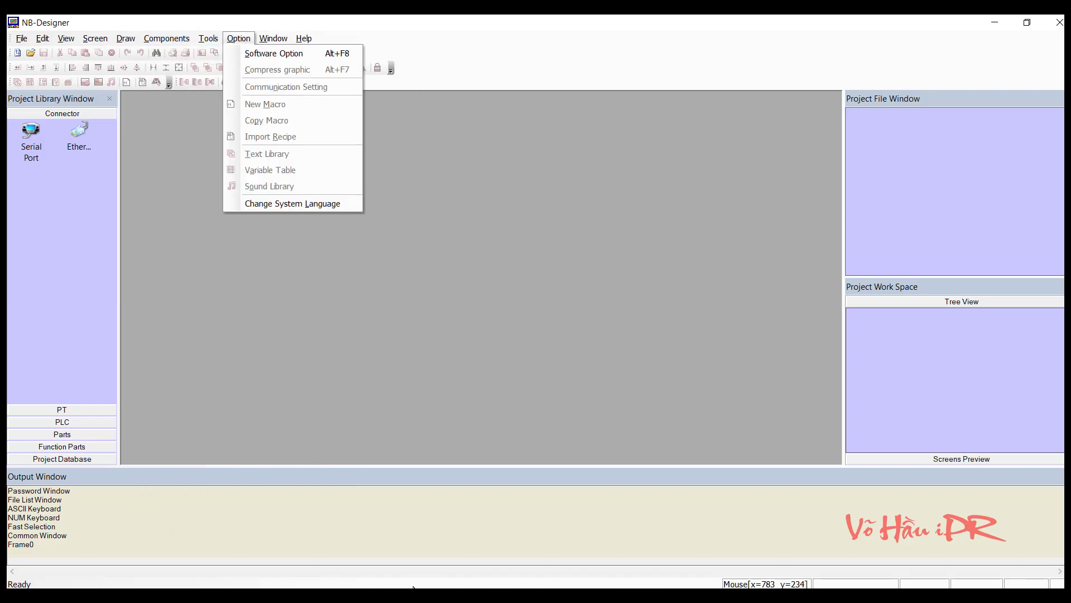
{"action": "key", "text": "super+x"}
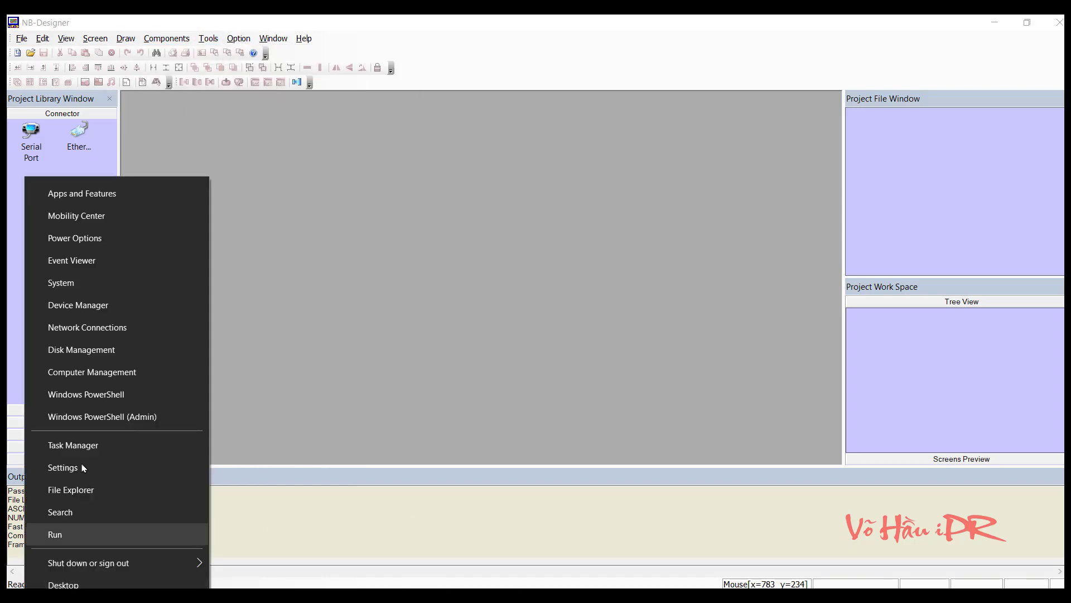
{"action": "left_click", "coordinate": [69, 494]}
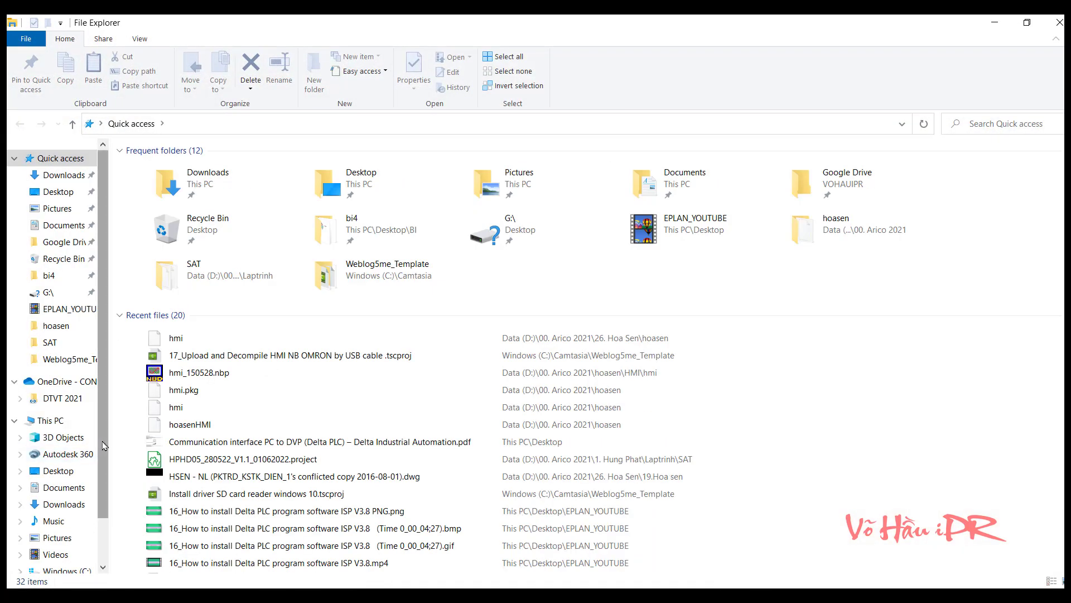
{"action": "scroll", "coordinate": [105, 446], "scroll_direction": "down", "scroll_amount": 2}
{"action": "left_click", "coordinate": [60, 526]}
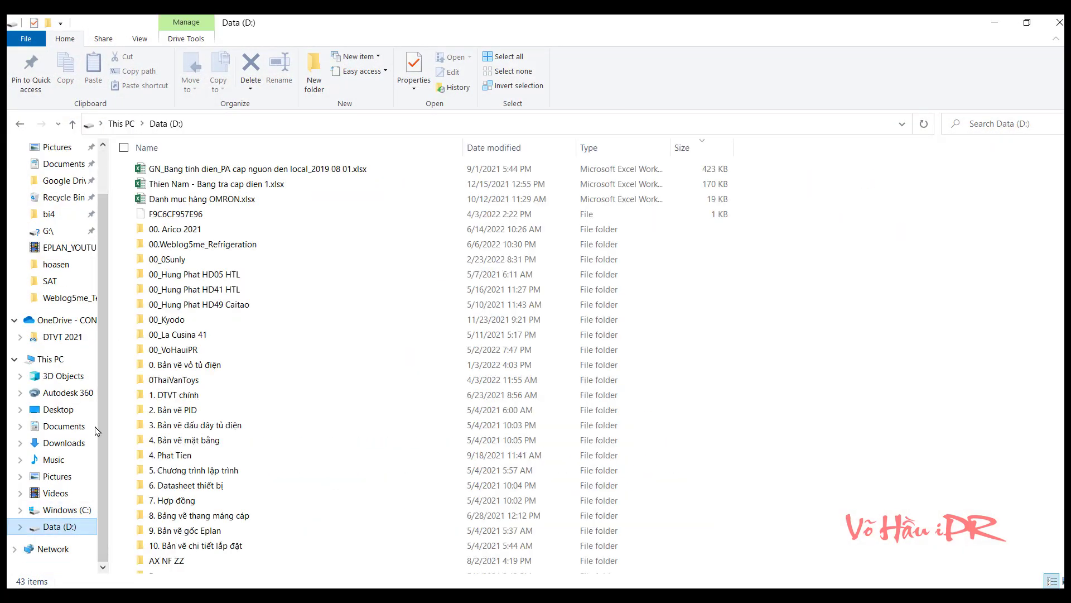
{"action": "double_click", "coordinate": [196, 229]}
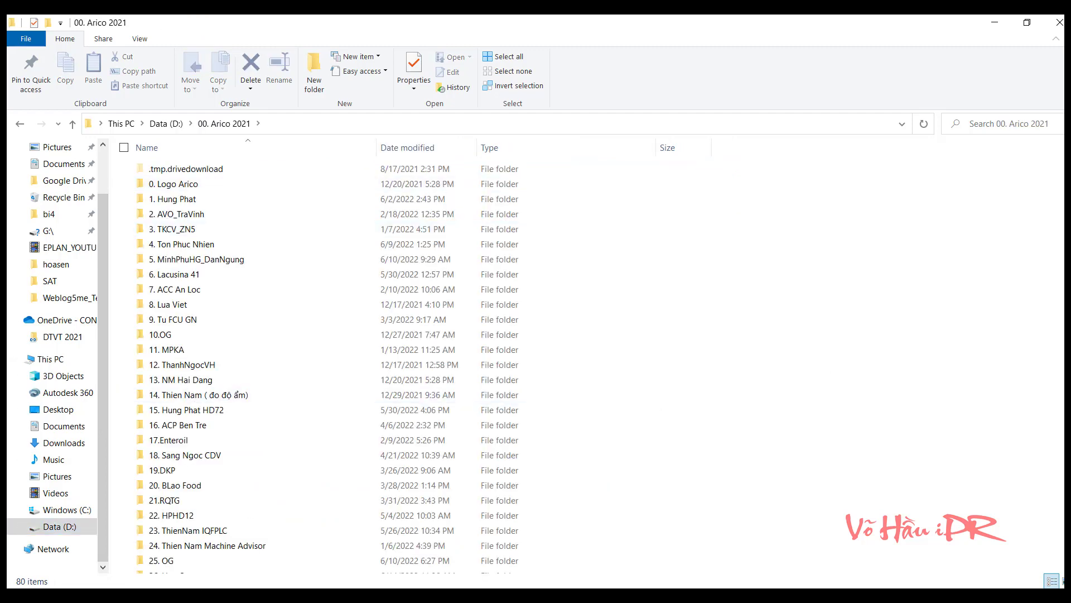
{"action": "scroll", "coordinate": [240, 491], "scroll_direction": "down", "scroll_amount": 2}
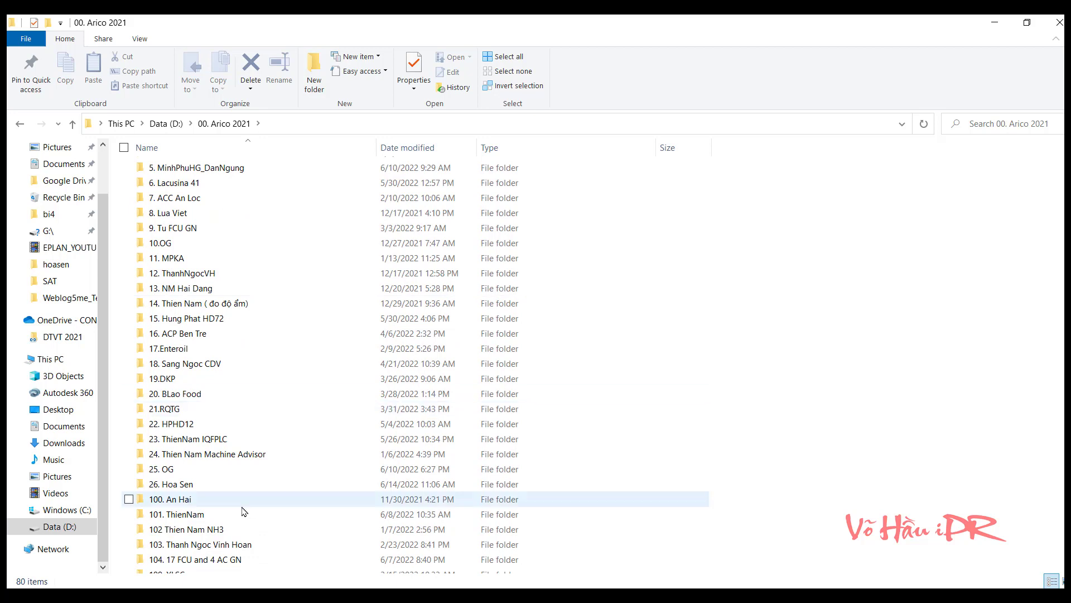
{"action": "double_click", "coordinate": [238, 483]}
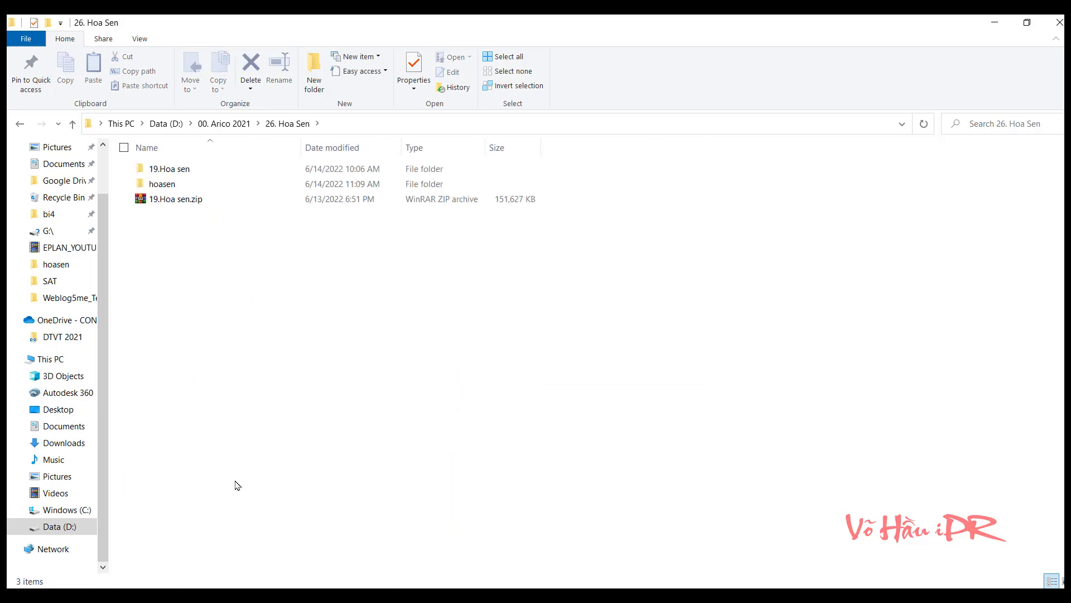
{"action": "double_click", "coordinate": [168, 184]}
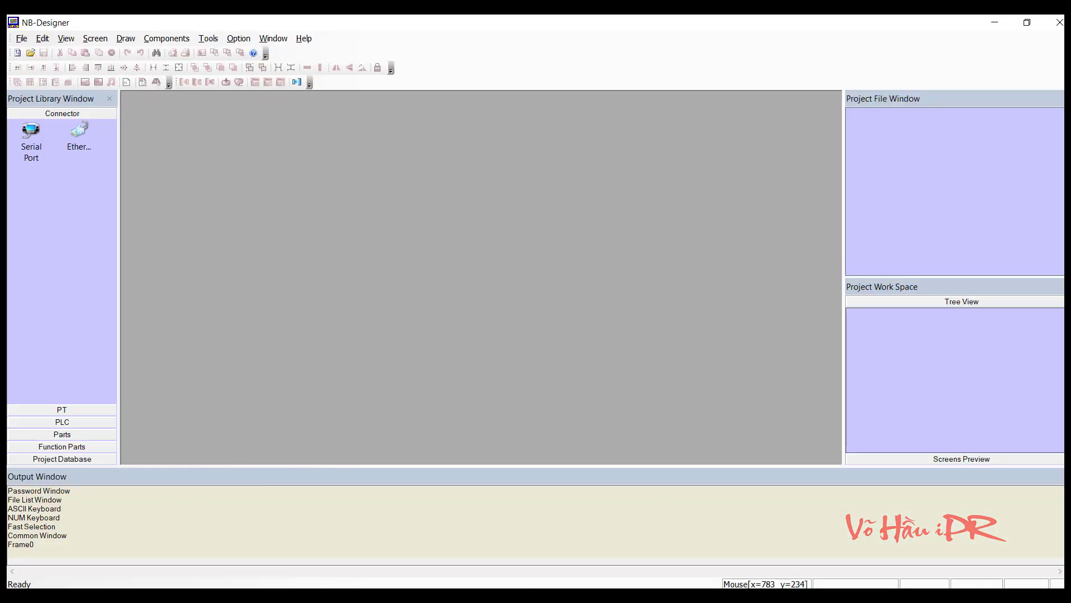
- Start a decompile operation in NBManager with hmi.pkg from the hoasen folder as the package file
{"action": "left_click", "coordinate": [209, 38]}
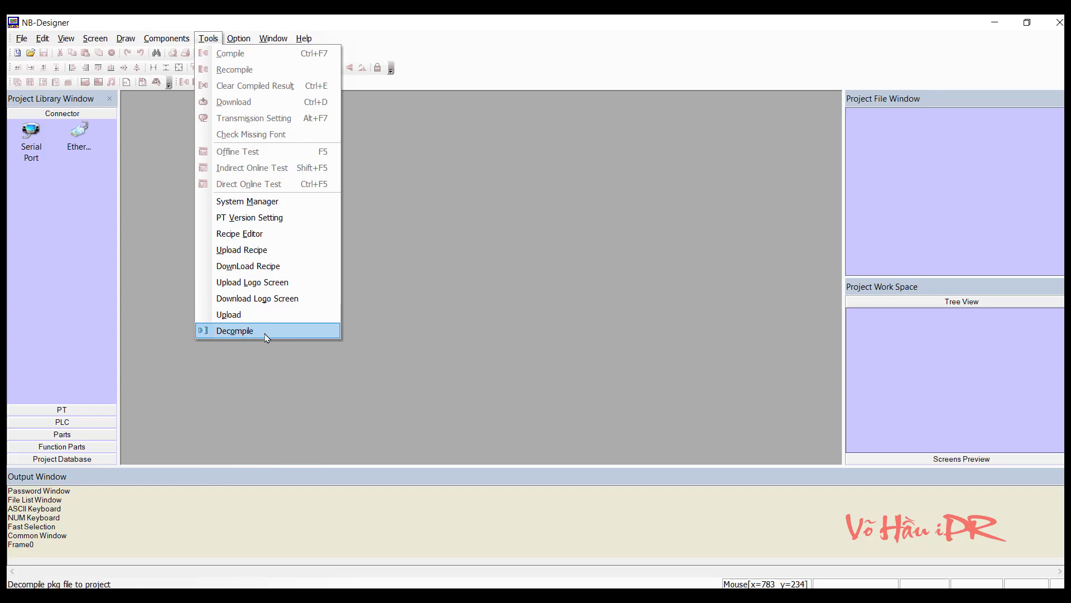
{"action": "left_click", "coordinate": [266, 334]}
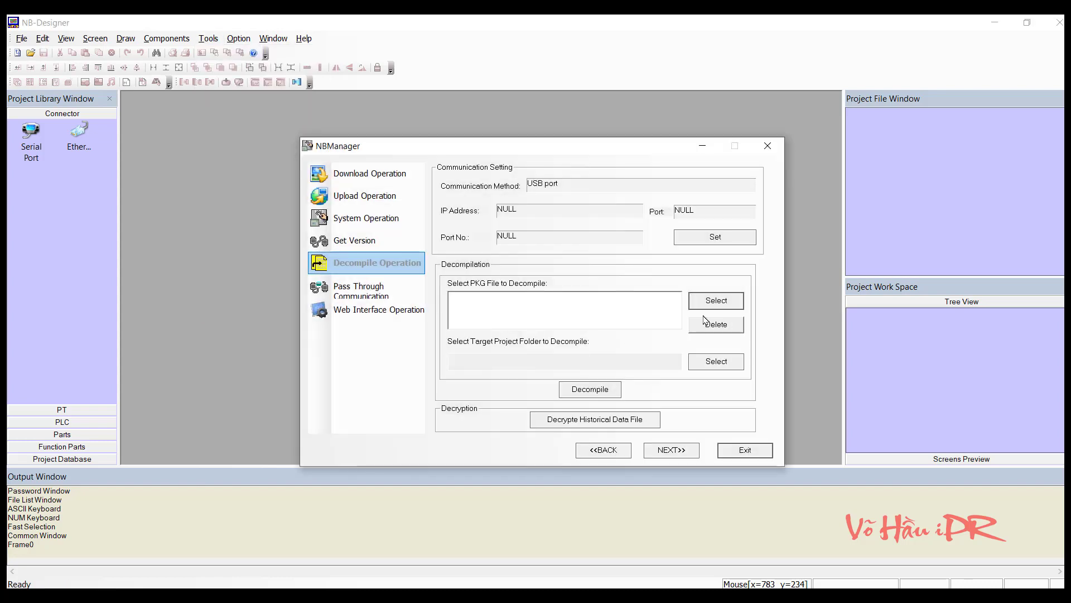
{"action": "left_click", "coordinate": [715, 301]}
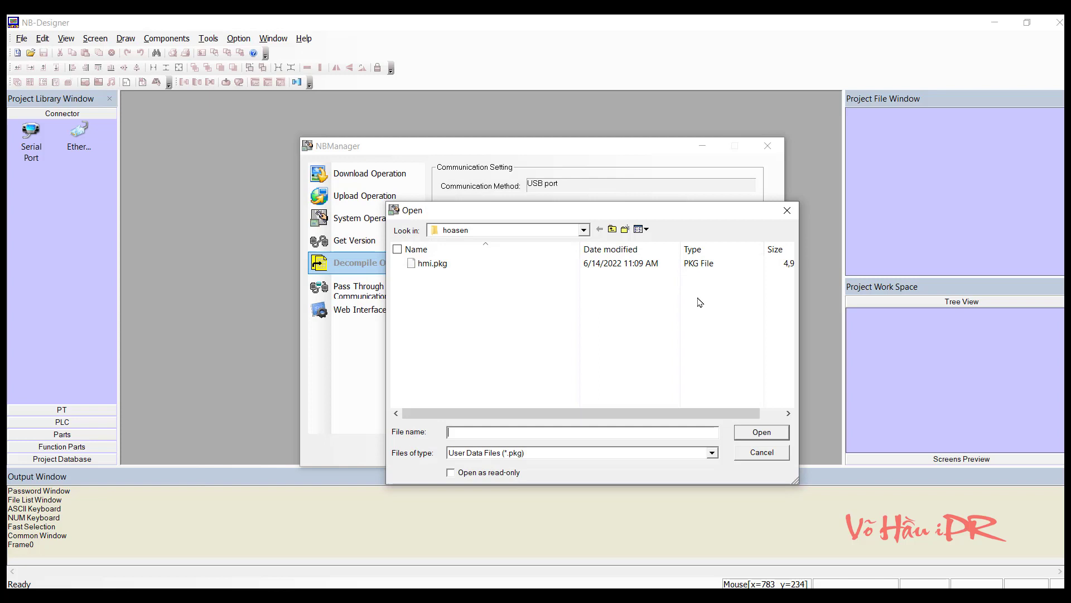
{"action": "double_click", "coordinate": [432, 264]}
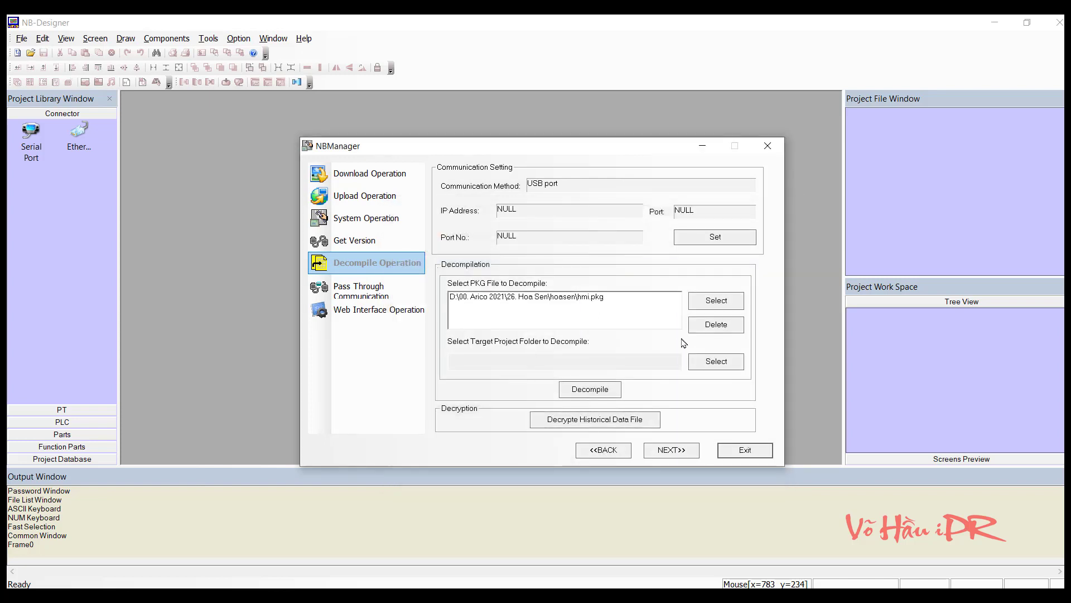
{"action": "left_click", "coordinate": [579, 394]}
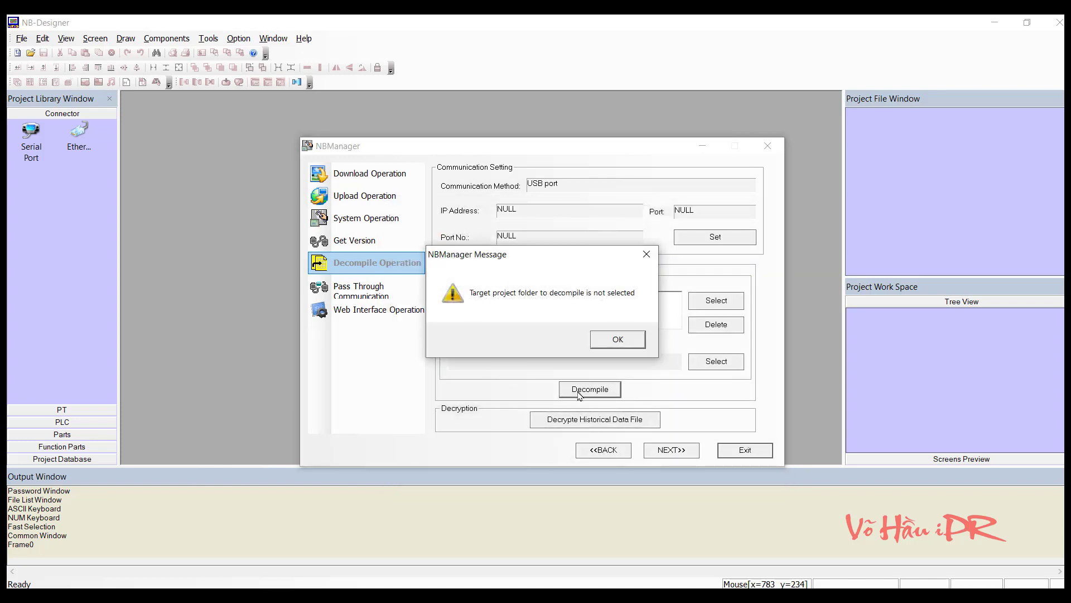
{"action": "left_click", "coordinate": [616, 344]}
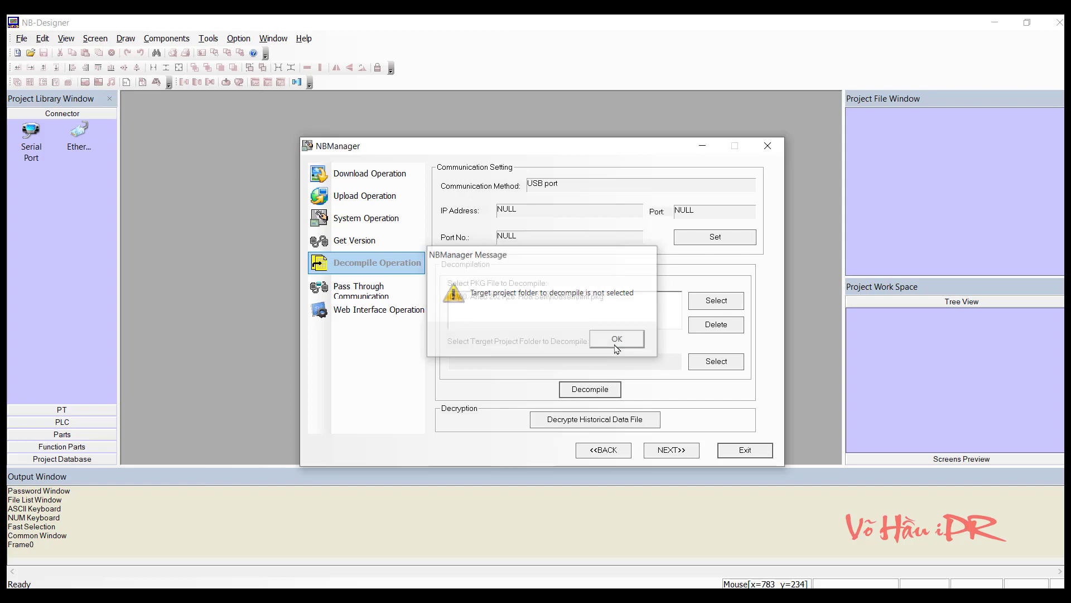
- Create a folder named HMI_14062022 inside 26. Hoa Sen while choosing the target project folder
{"action": "left_click", "coordinate": [717, 365]}
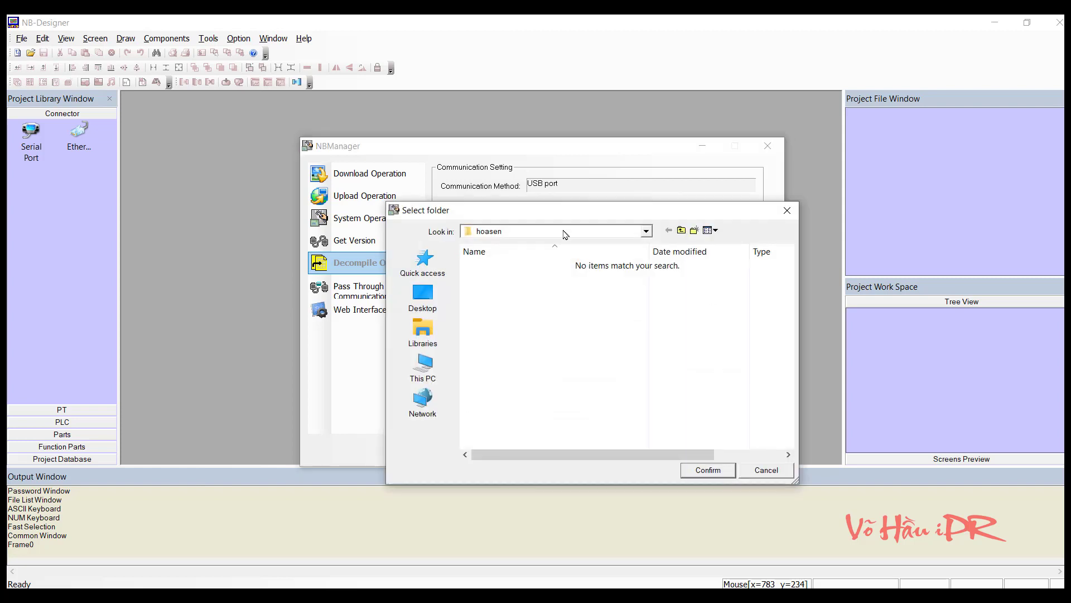
{"action": "left_click", "coordinate": [556, 231]}
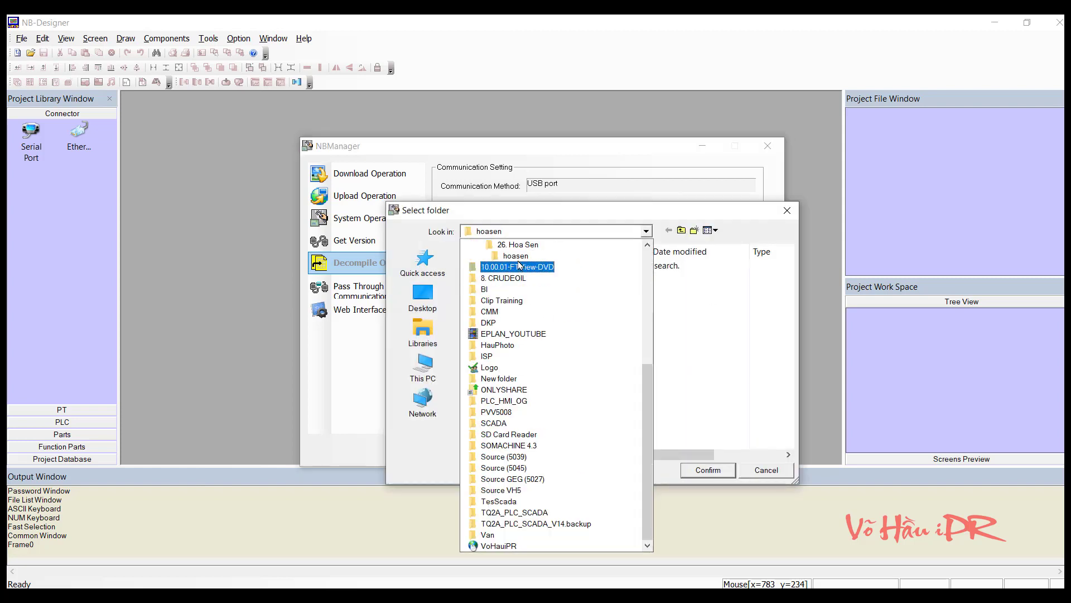
{"action": "left_click", "coordinate": [516, 244]}
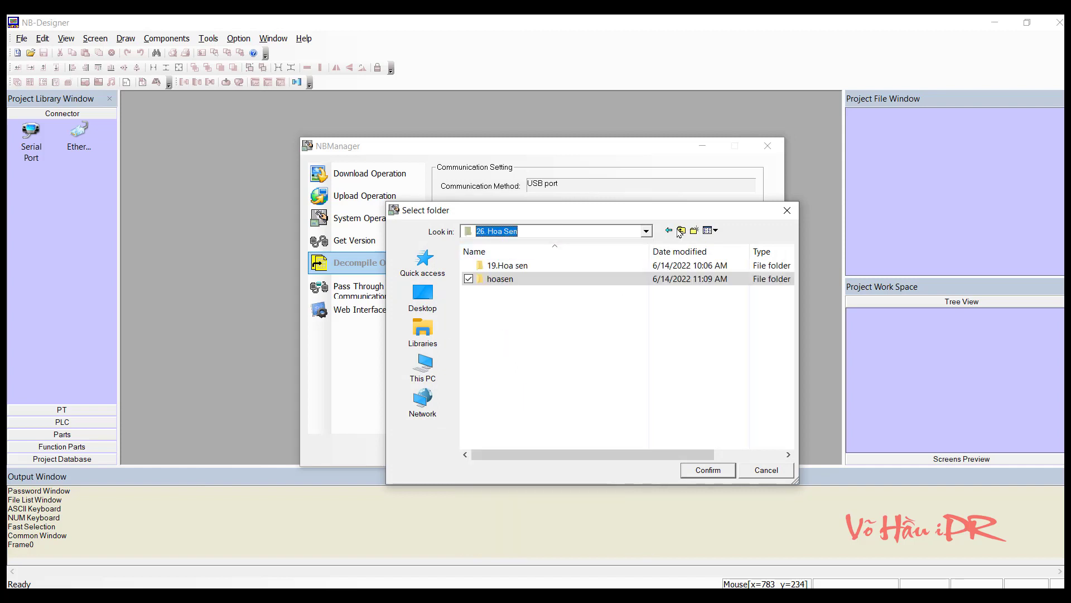
{"action": "left_click", "coordinate": [694, 231]}
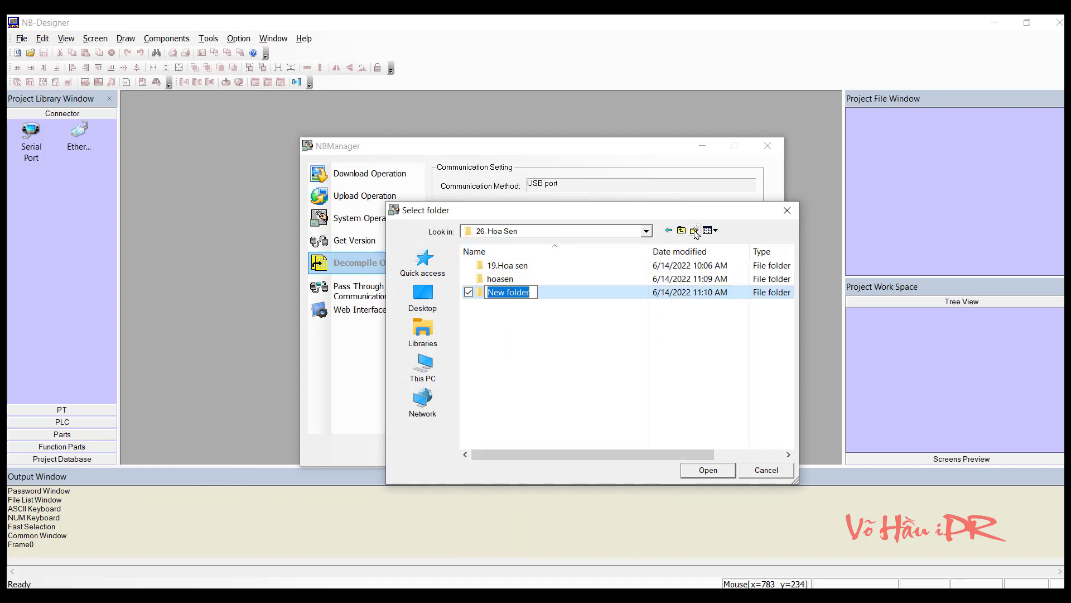
{"action": "type", "text": "HMI"}
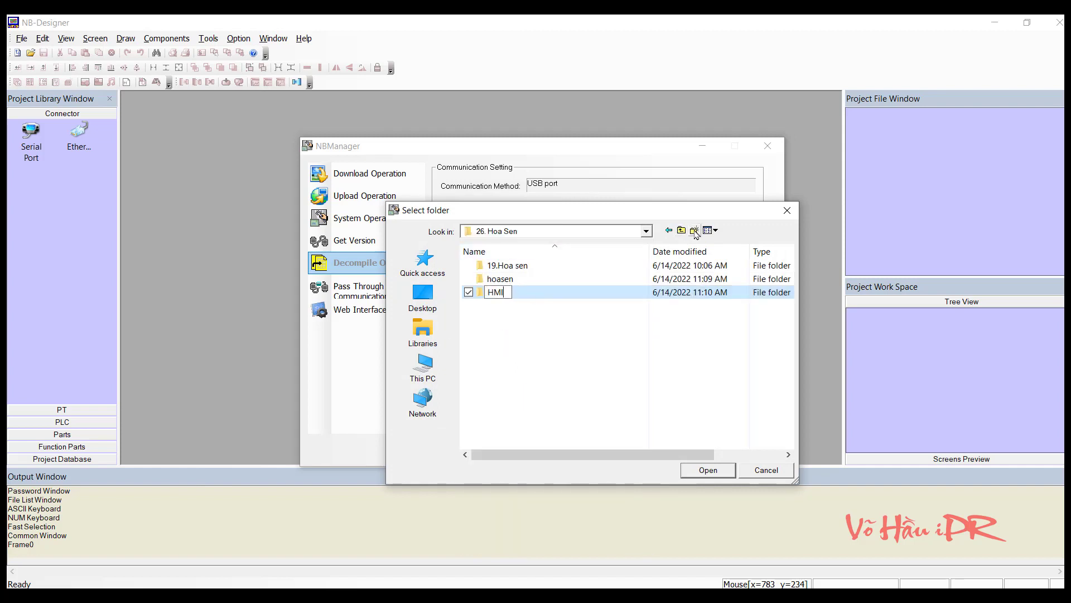
{"action": "left_click", "coordinate": [506, 300]}
{"action": "left_click", "coordinate": [505, 295]}
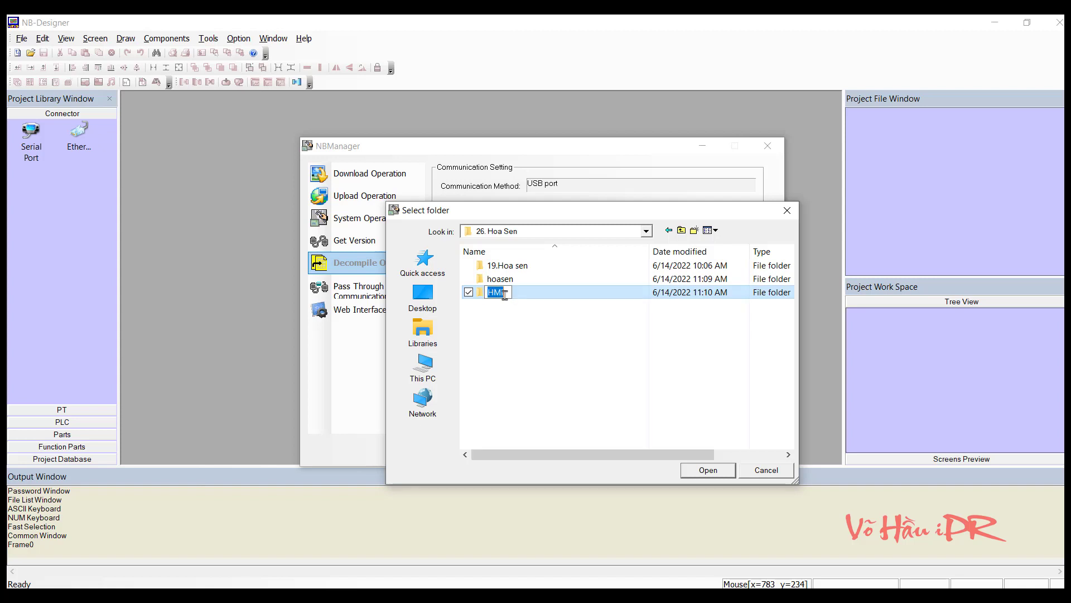
{"action": "left_click", "coordinate": [504, 291]}
{"action": "type", "text": "14062022"}
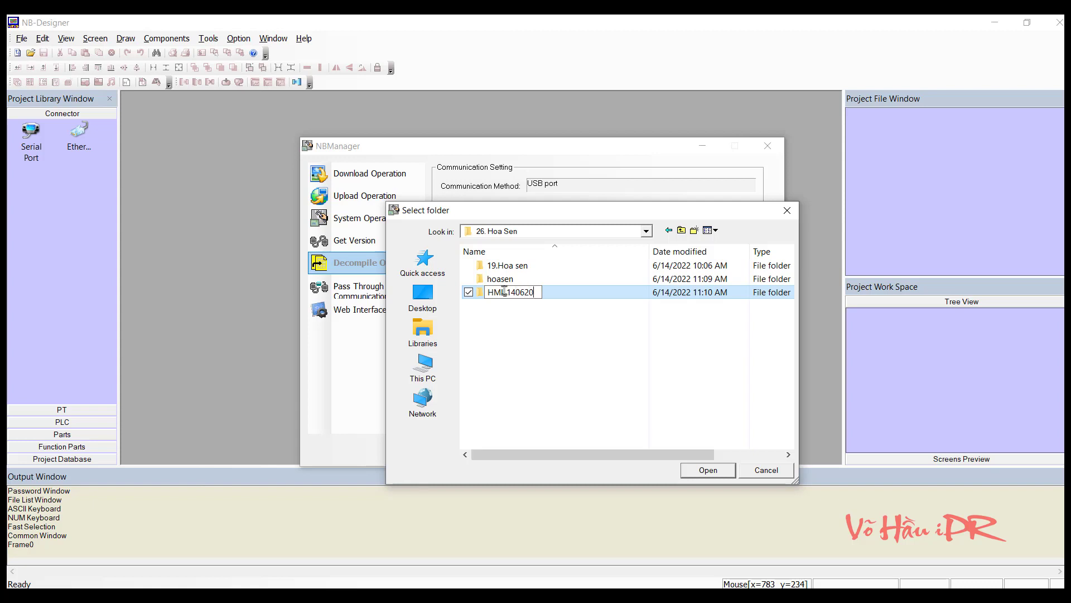
{"action": "left_click", "coordinate": [528, 323]}
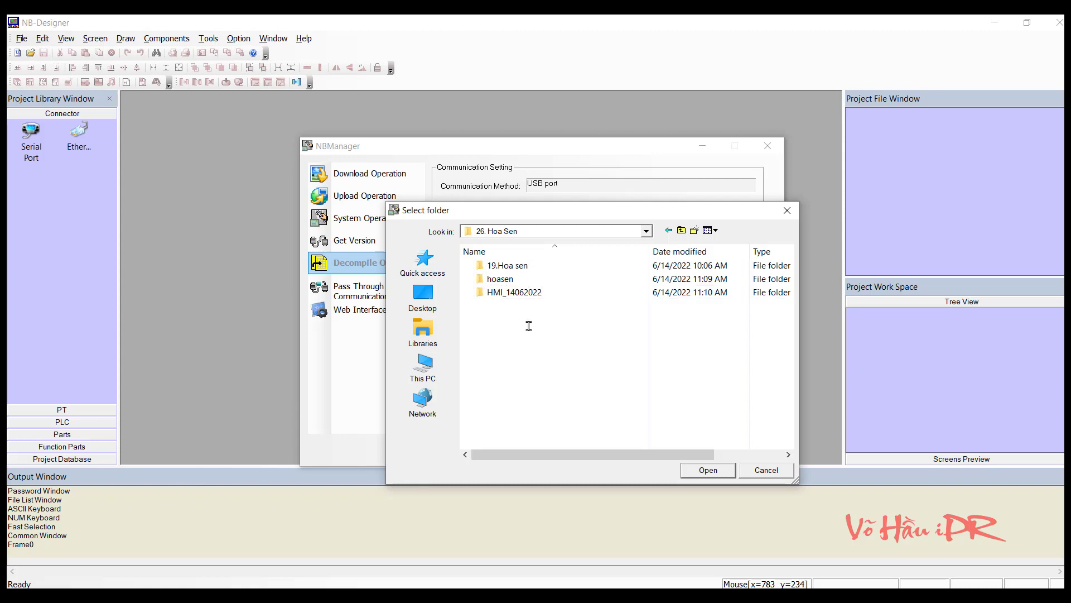
- Set the HMI_14062022 folder as the target project folder for the decompilation
{"action": "left_click", "coordinate": [544, 293]}
{"action": "double_click", "coordinate": [544, 293]}
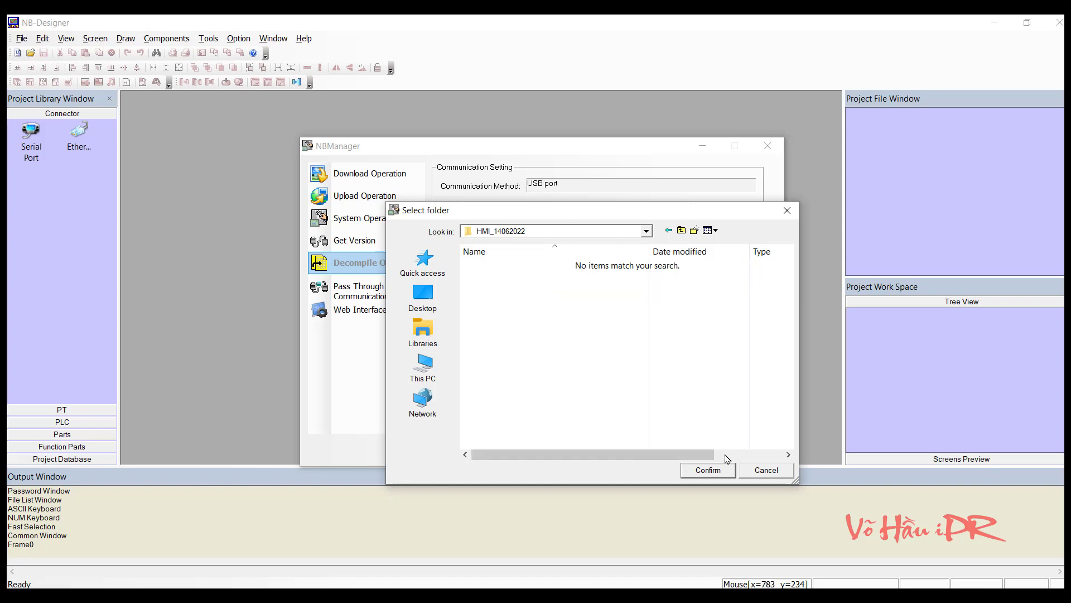
{"action": "left_click", "coordinate": [719, 471]}
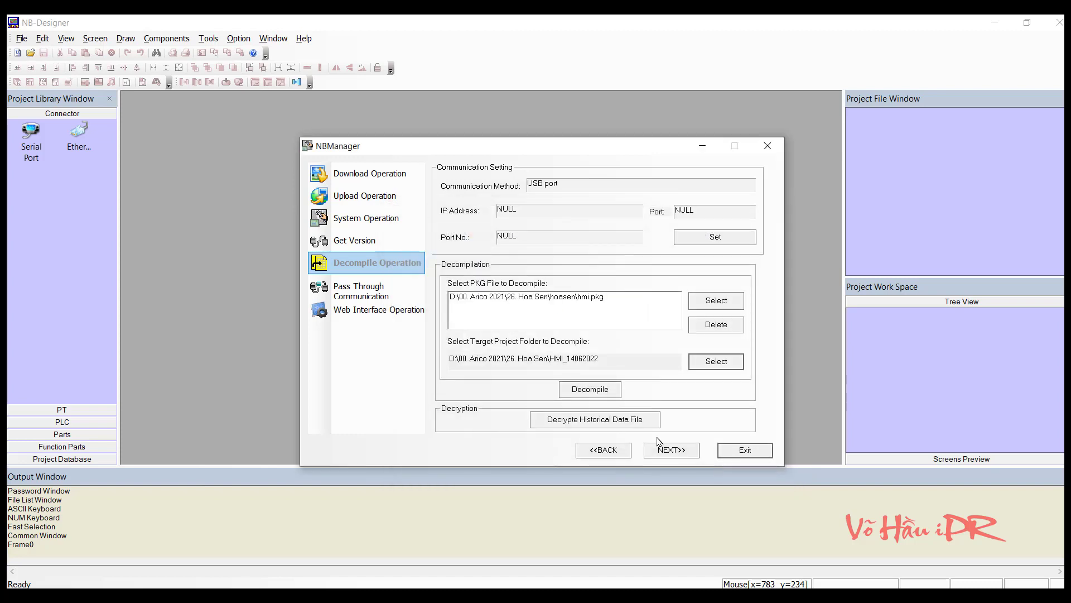
- Decompile hmi.pkg into the target folder using the decompile password, and exit NBManager
{"action": "left_click", "coordinate": [587, 394]}
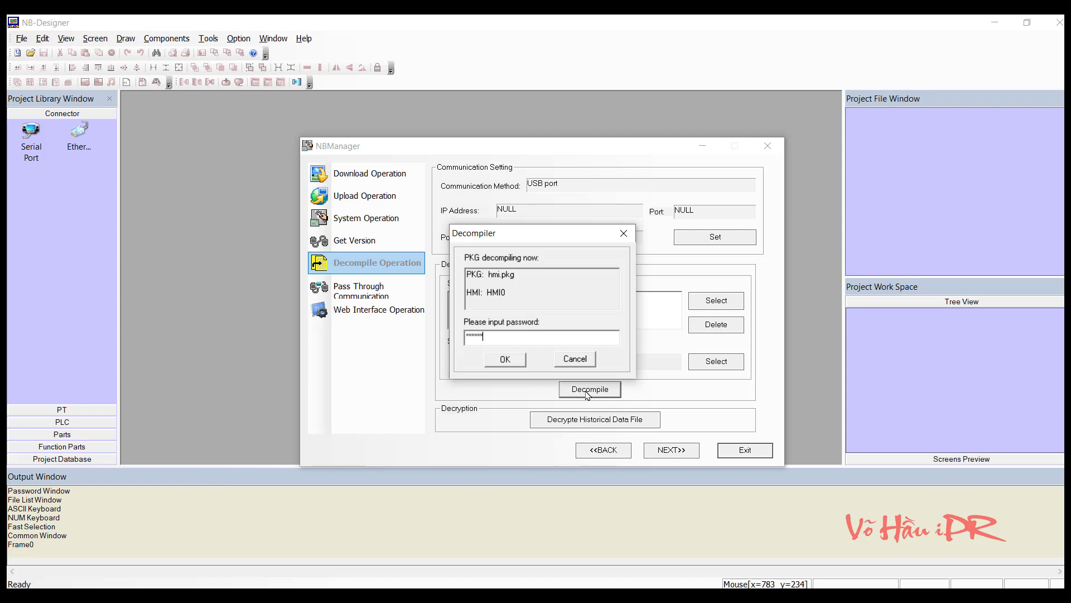
{"action": "left_click", "coordinate": [513, 361]}
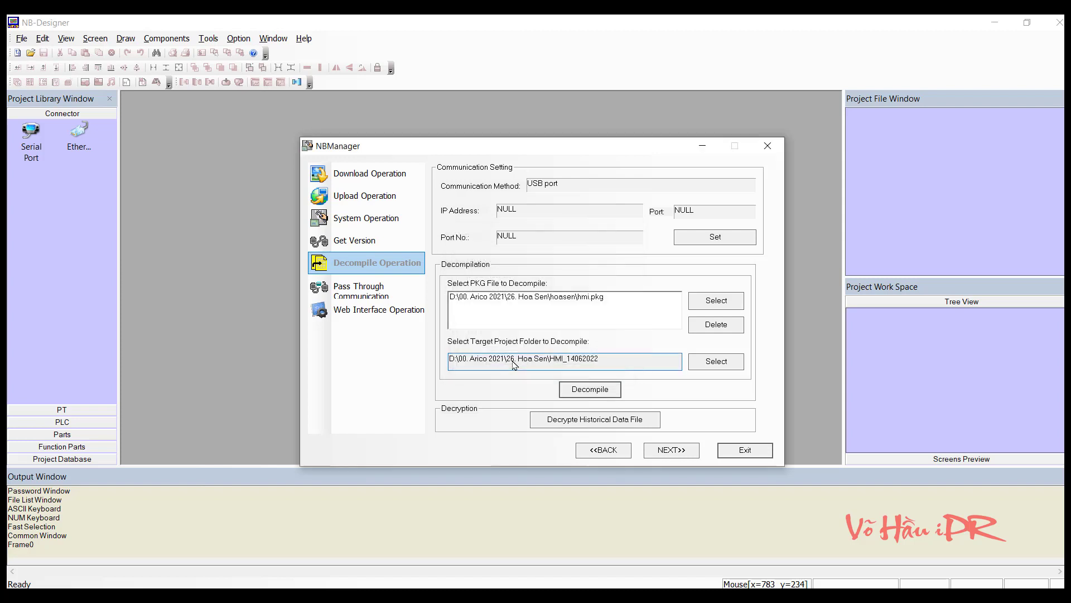
{"action": "left_click", "coordinate": [596, 394]}
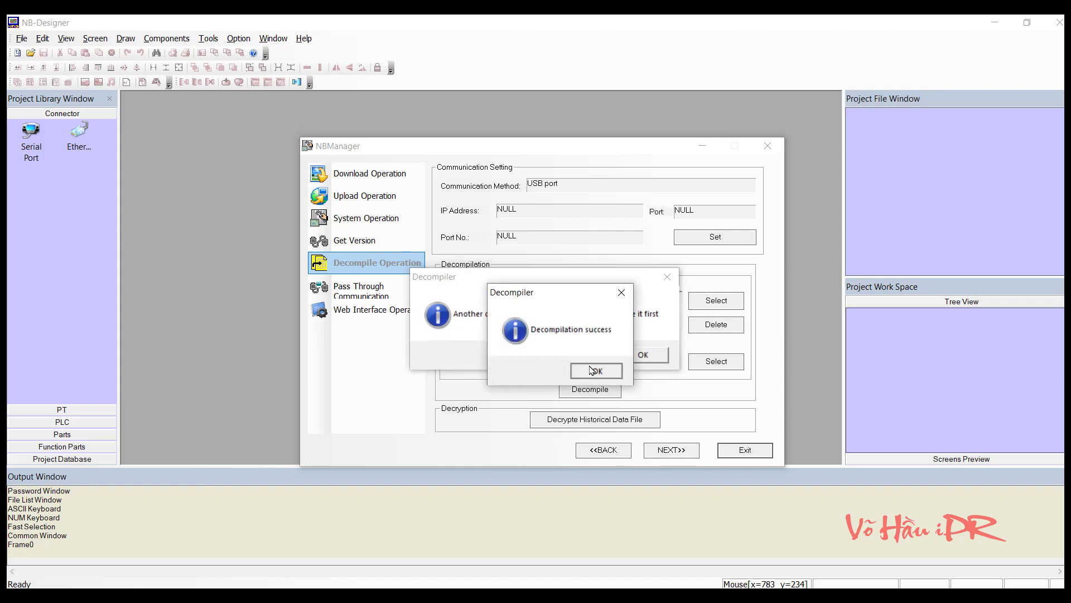
{"action": "left_click", "coordinate": [593, 370]}
{"action": "left_click", "coordinate": [642, 355]}
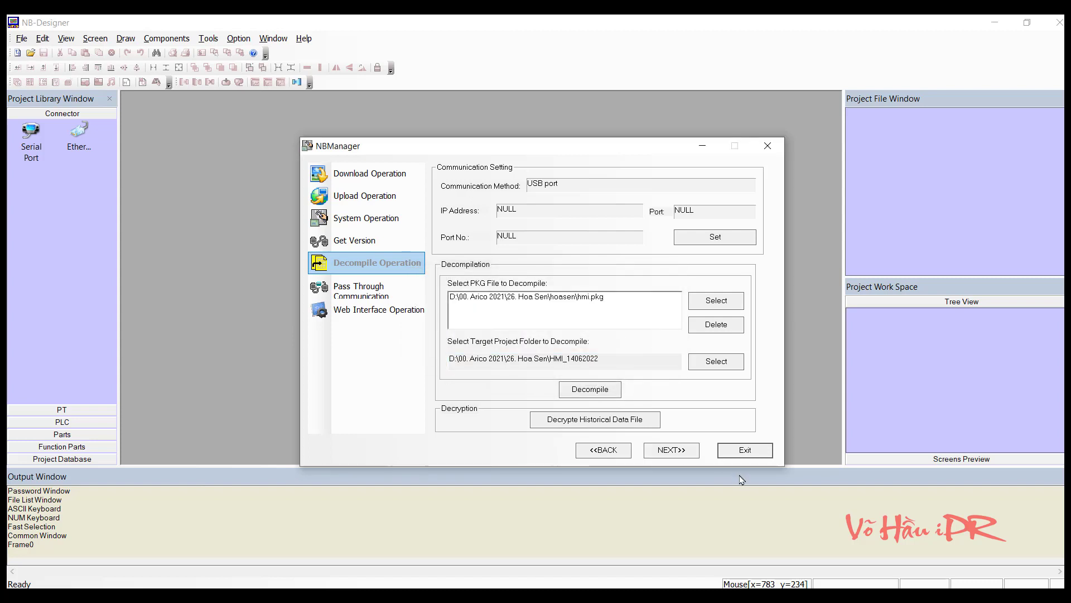
{"action": "left_click", "coordinate": [737, 455]}
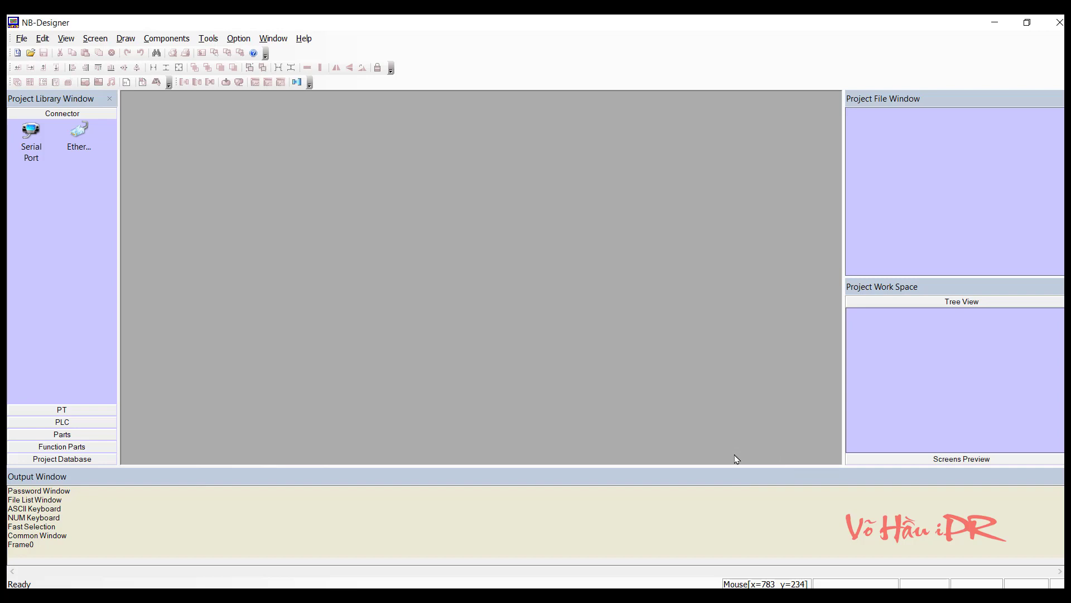
- Start opening an existing NB-Designer project file
{"action": "left_click", "coordinate": [30, 53]}
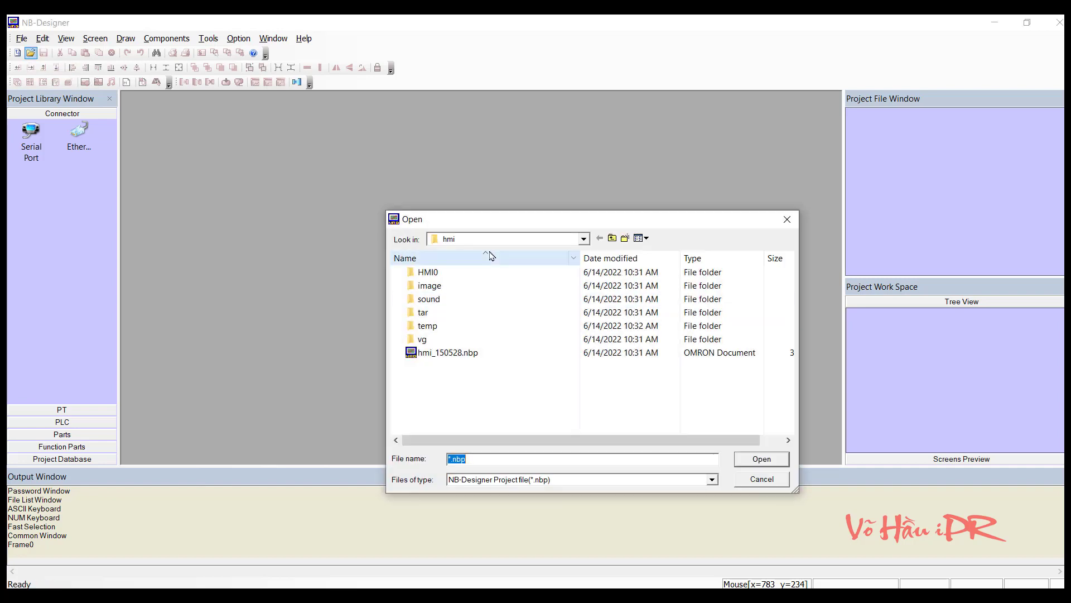
{"action": "left_click", "coordinate": [486, 240]}
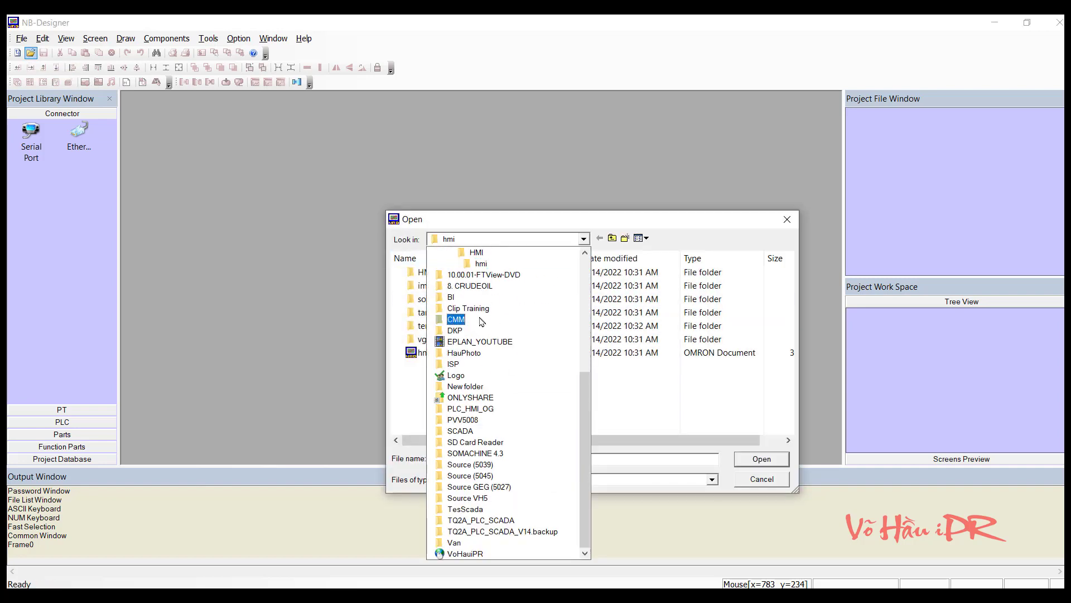
{"action": "left_click_drag", "start_coordinate": [585, 454], "coordinate": [578, 371]}
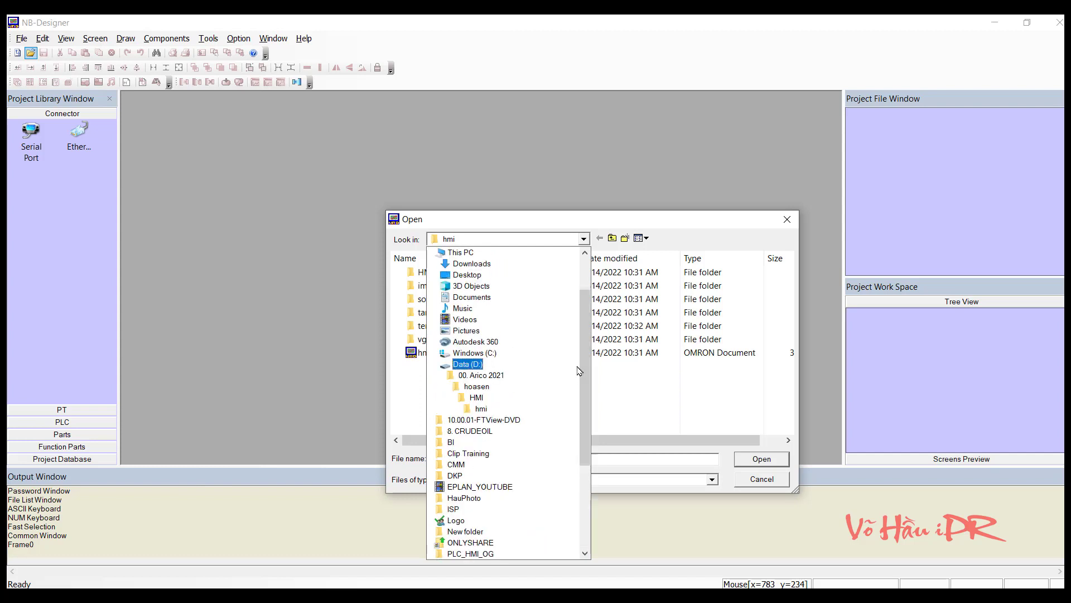
{"action": "left_click", "coordinate": [477, 397]}
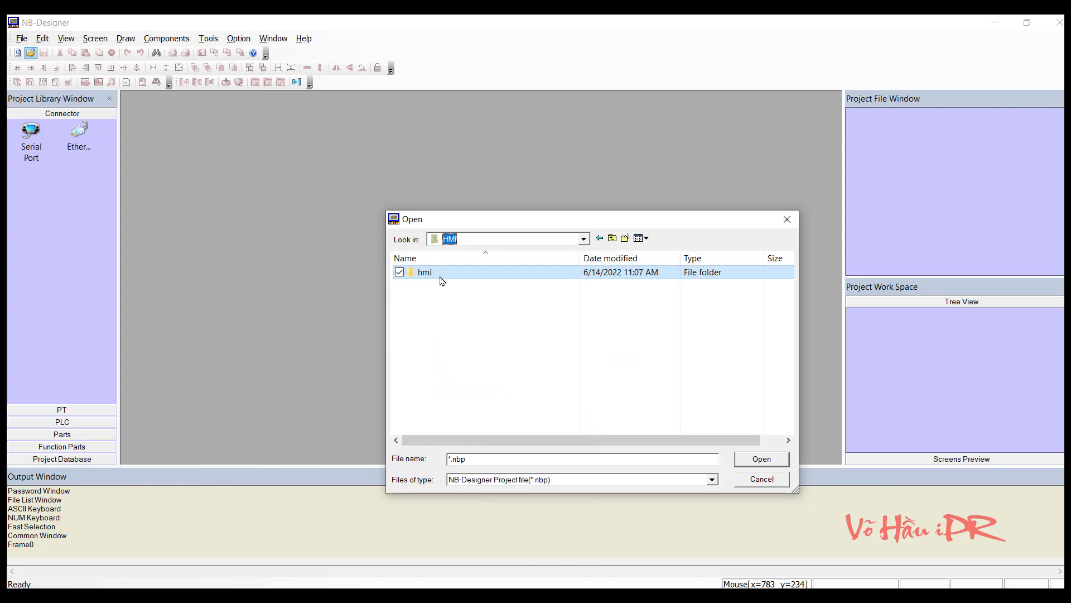
{"action": "left_click", "coordinate": [476, 240]}
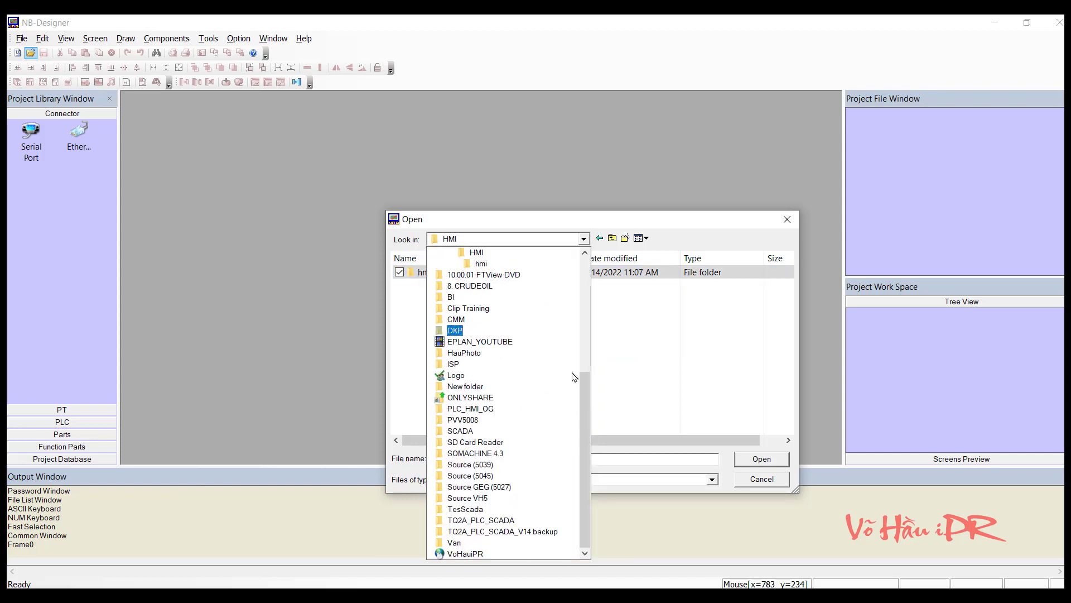
{"action": "left_click_drag", "start_coordinate": [589, 392], "coordinate": [582, 341]}
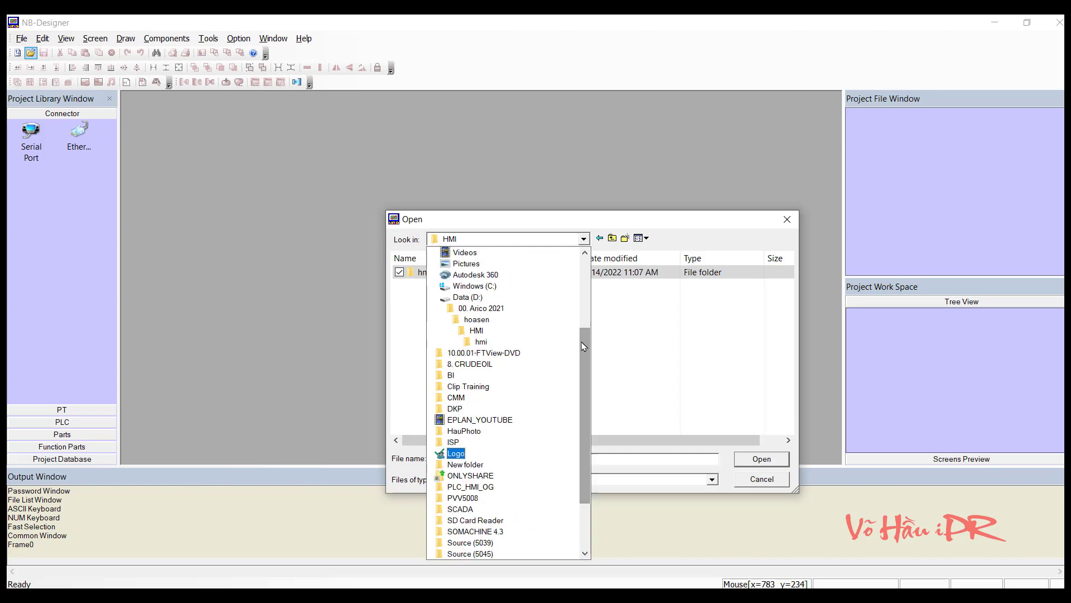
{"action": "left_click", "coordinate": [477, 331]}
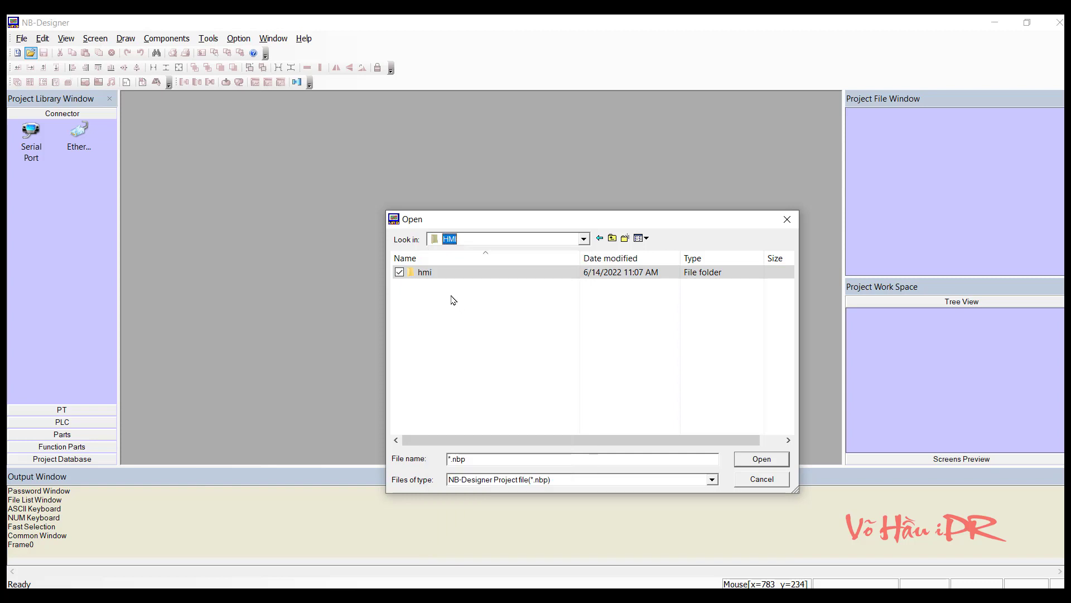
- Open the project hmi_150528.nbp from the hmi folder inside HMI_14062022, under 26. Hoa Sen in 00. Arico 2021
{"action": "left_click", "coordinate": [478, 239]}
{"action": "left_click_drag", "start_coordinate": [588, 425], "coordinate": [583, 322]}
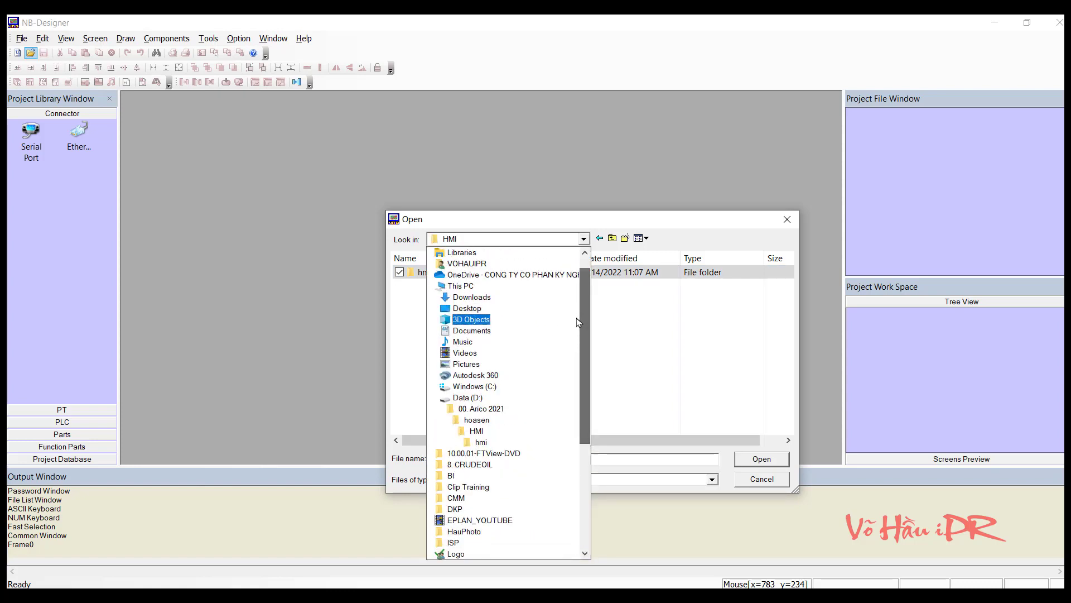
{"action": "left_click", "coordinate": [471, 411]}
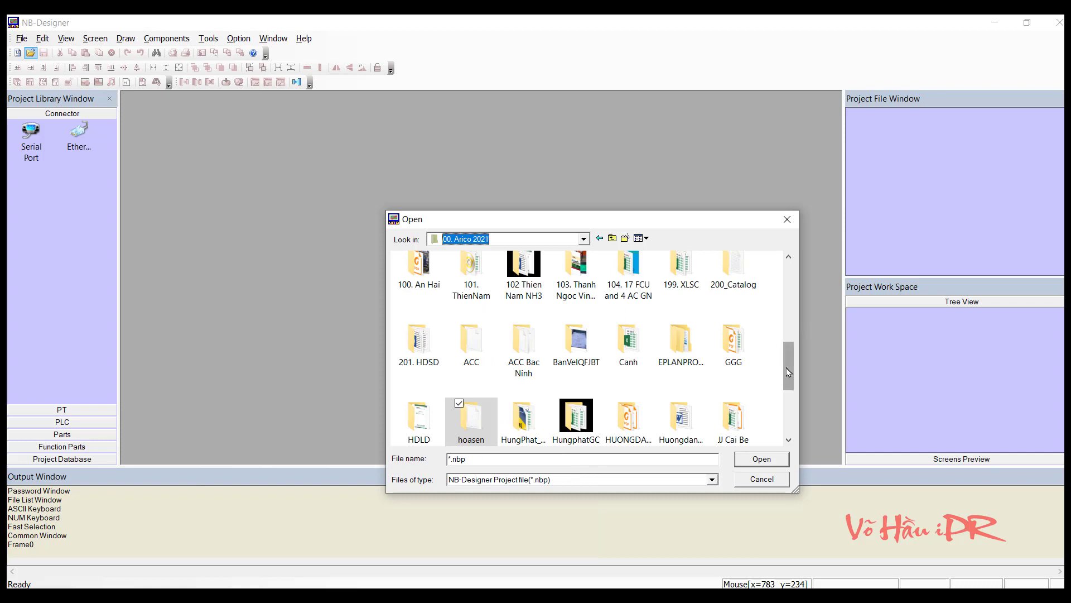
{"action": "left_click_drag", "start_coordinate": [787, 371], "coordinate": [785, 333]}
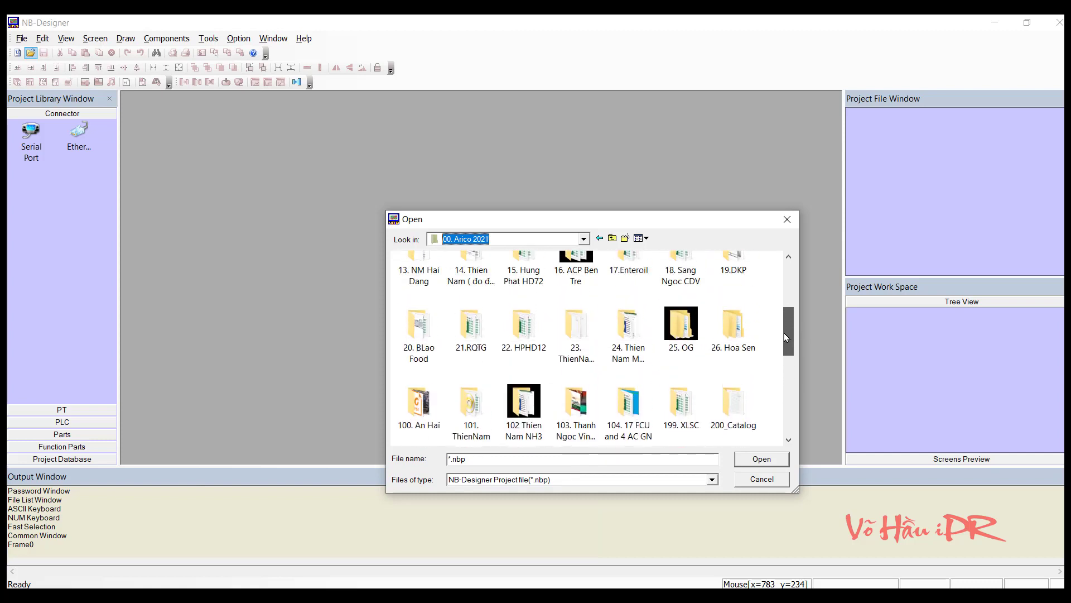
{"action": "double_click", "coordinate": [742, 330]}
{"action": "double_click", "coordinate": [426, 286]}
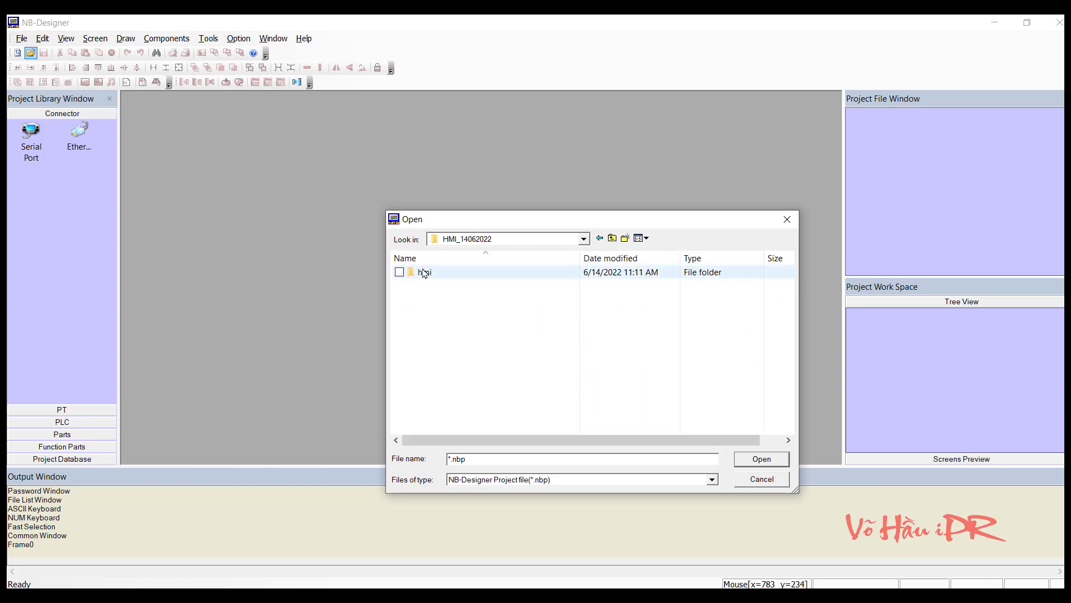
{"action": "double_click", "coordinate": [424, 272]}
{"action": "double_click", "coordinate": [466, 342]}
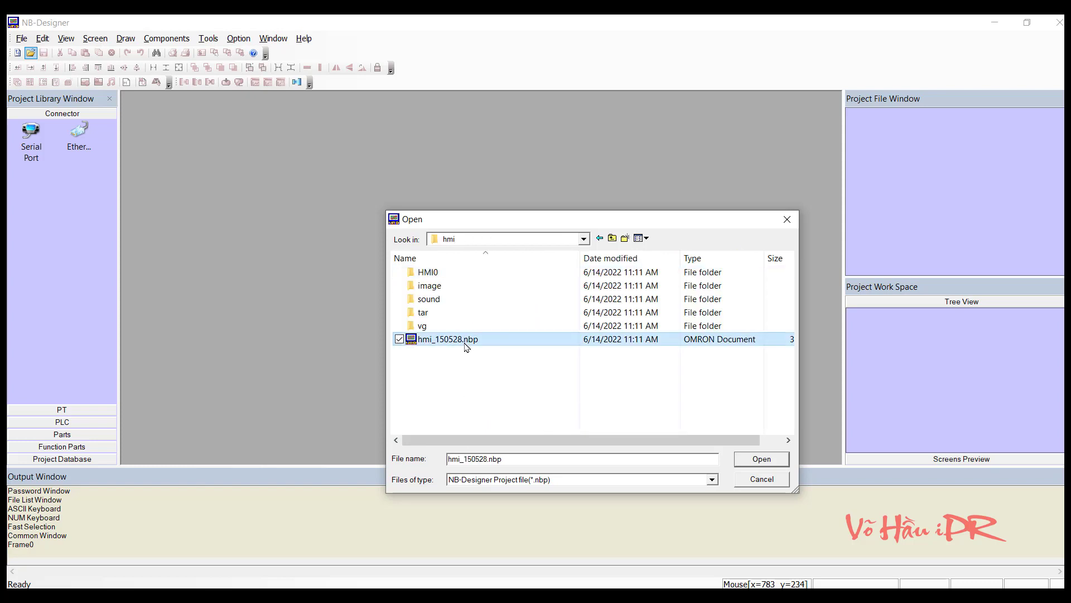